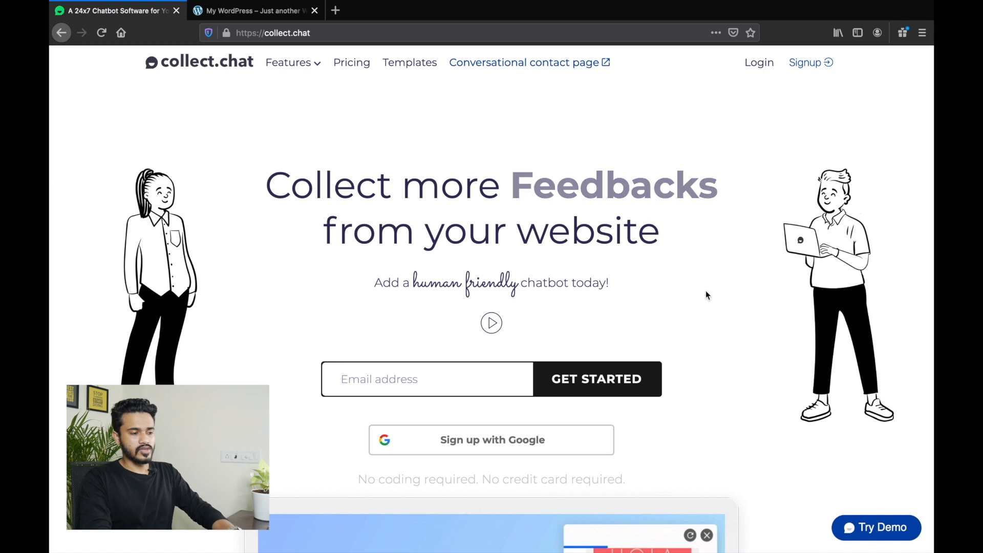
Sign in to the collect.chat dashboard with Google and open the chatbot's Design settings.
click(760, 63)
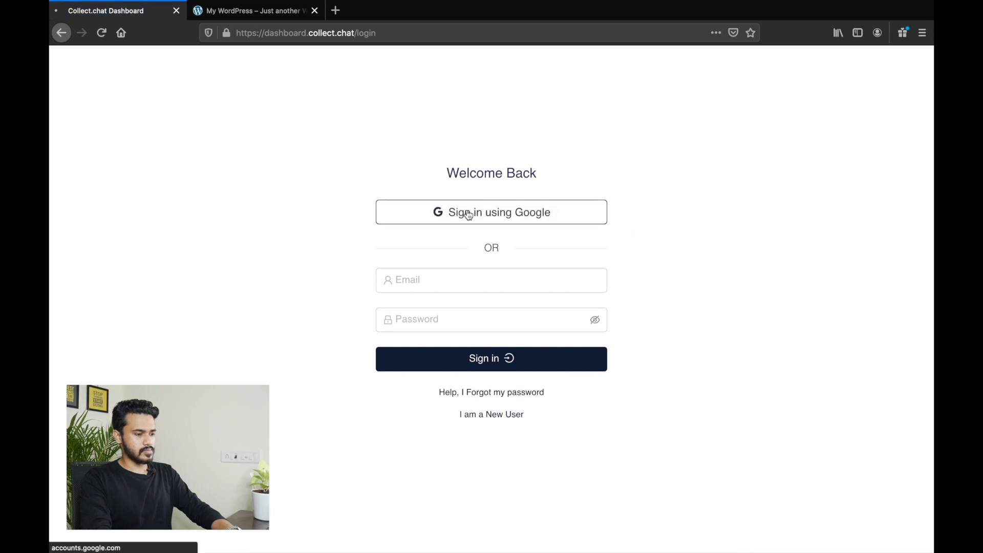
click(469, 214)
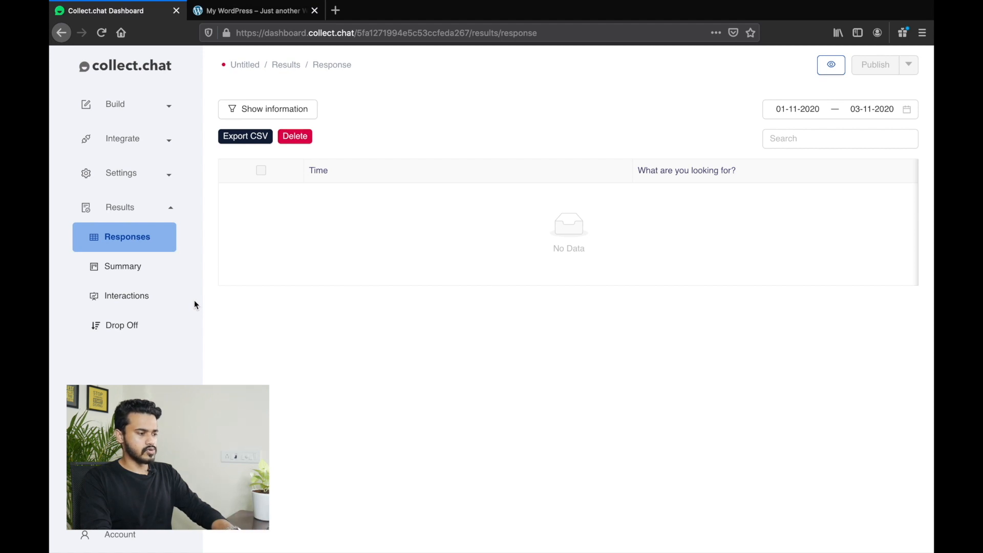
click(111, 105)
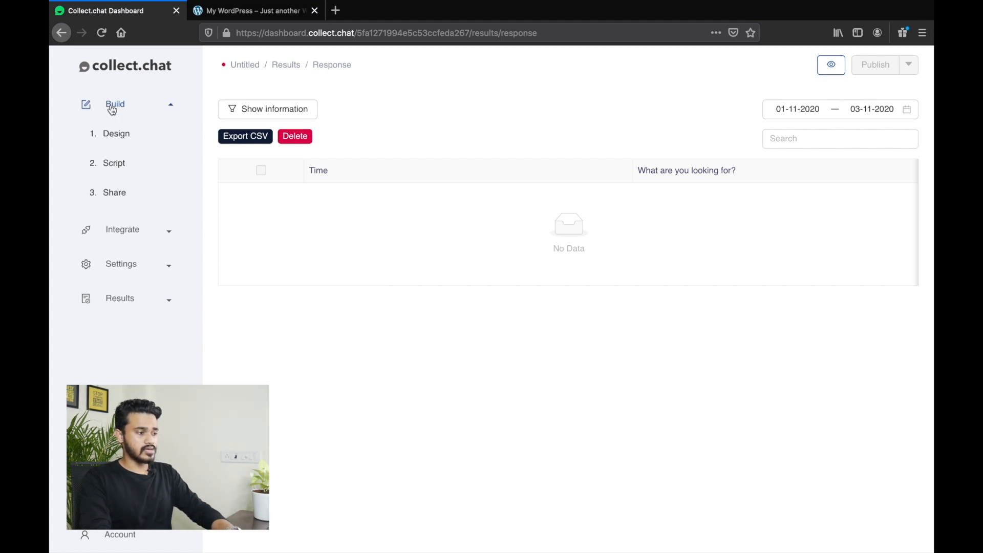
click(114, 141)
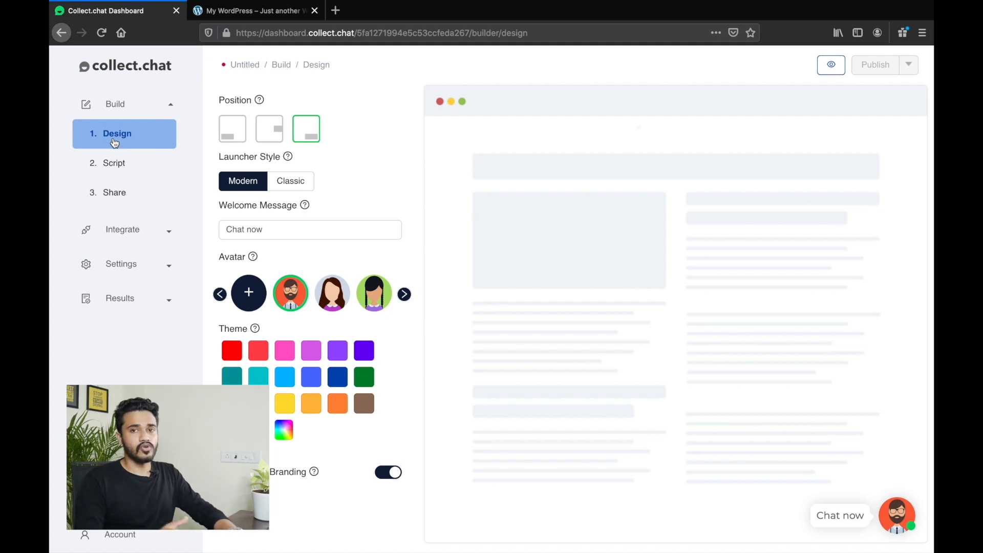
Try the chatbot's bottom-left and middle-right page positions and return it to the bottom-right one.
click(242, 138)
click(275, 134)
click(308, 134)
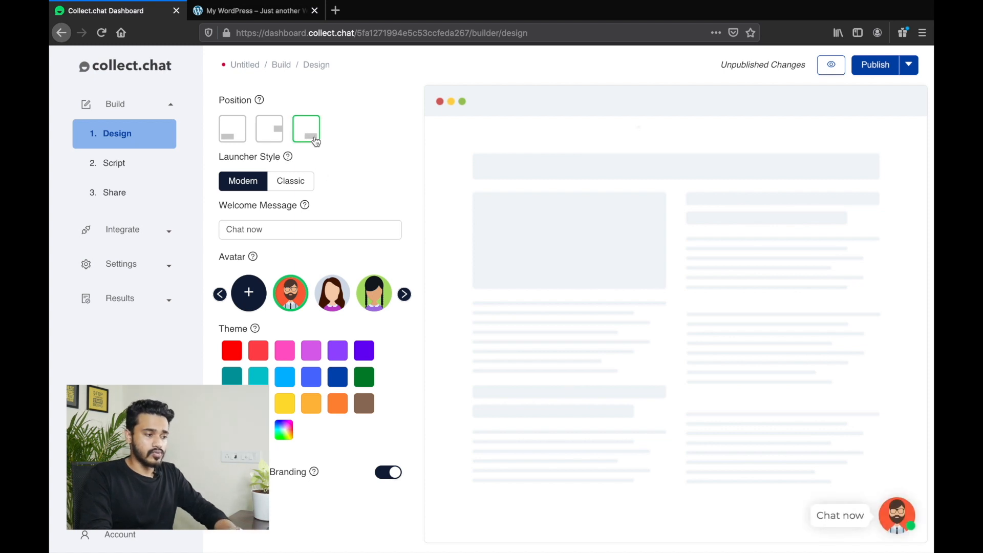
Set the welcome message to "Hey! How can can I help you?" and choose the bearded man avatar.
triple_click(312, 226)
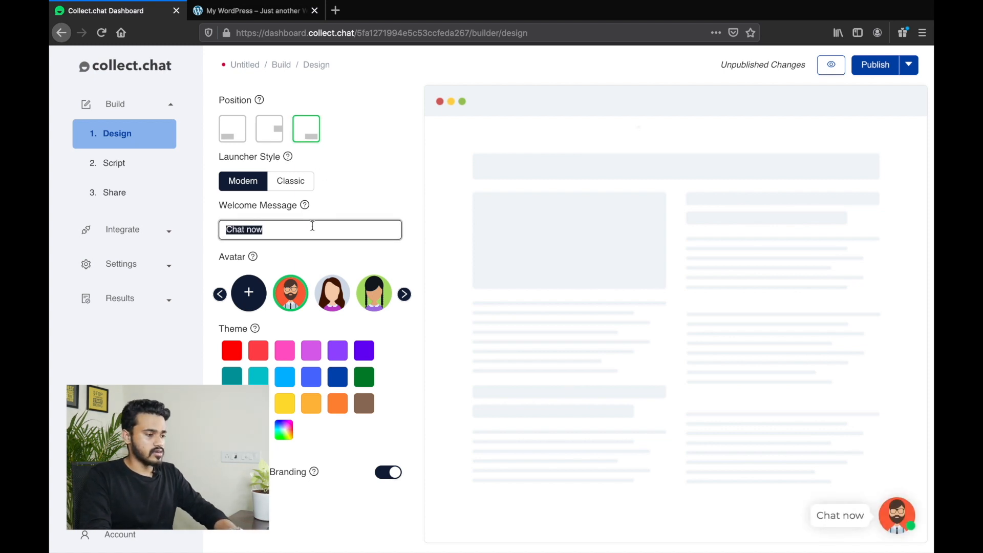
text(Hey)
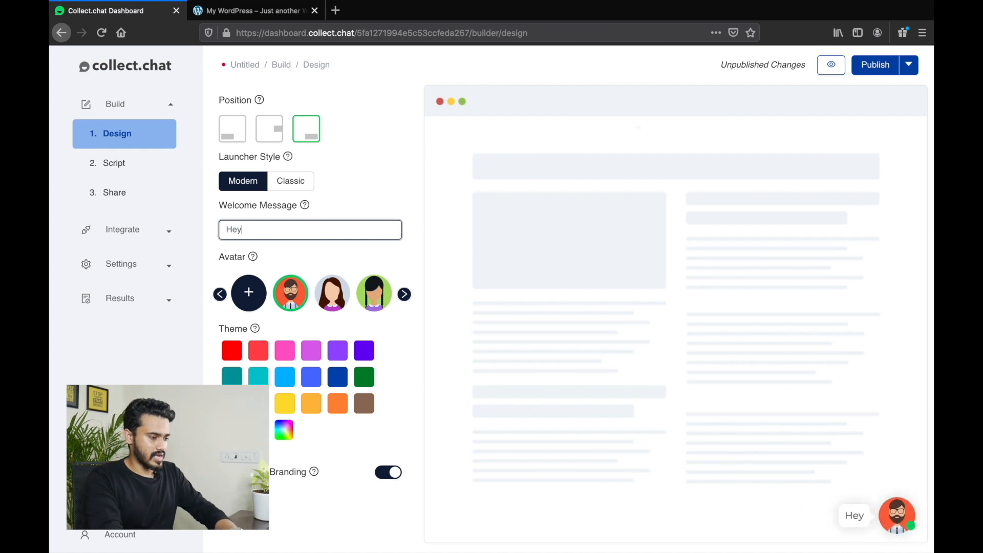
text(! How can )
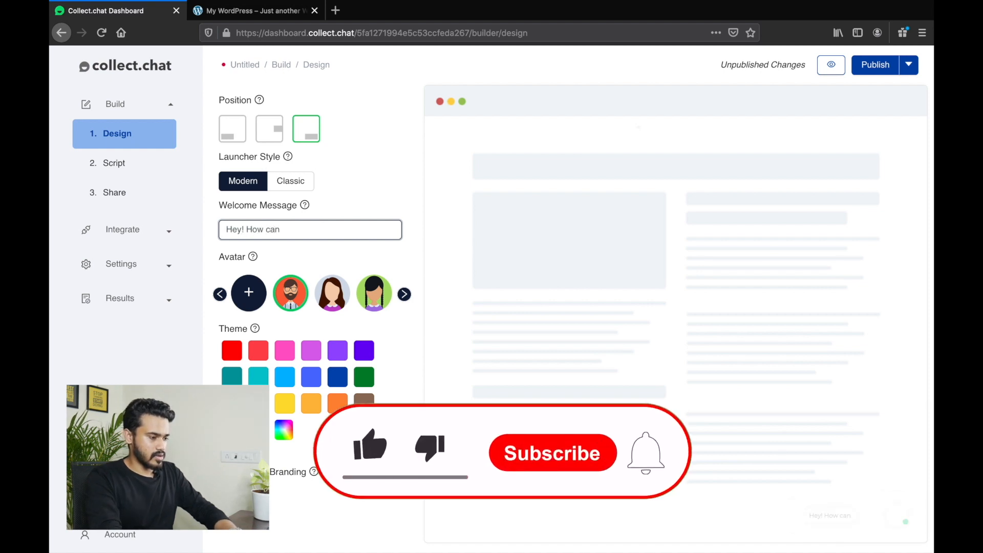
text(can I help ypu)
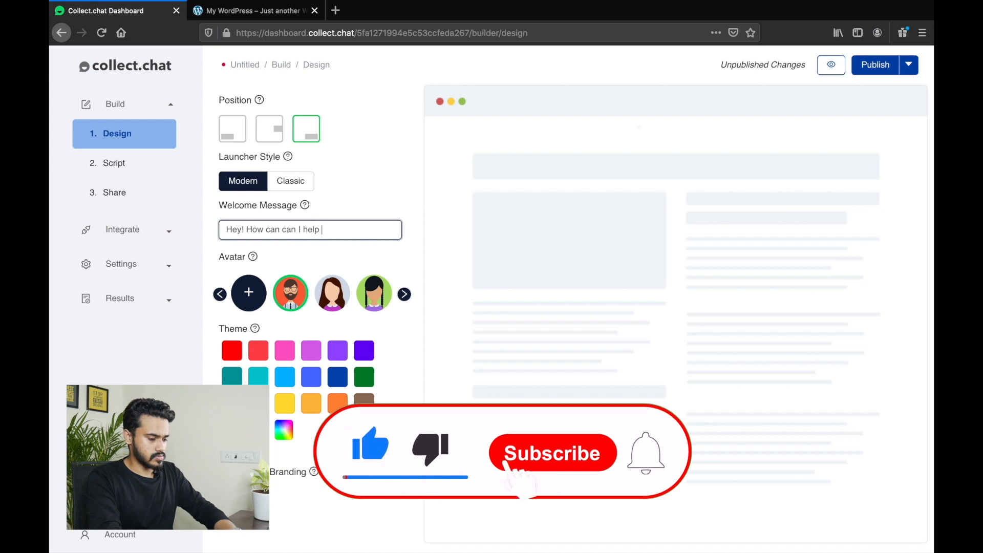
key(BackSpace)
key(BackSpace)
text(ou)
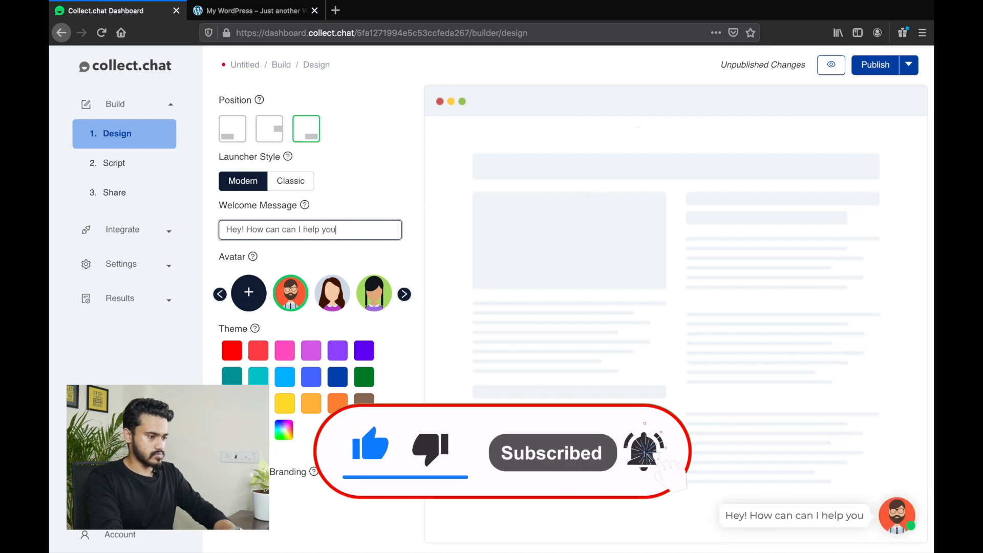
text(?)
click(295, 297)
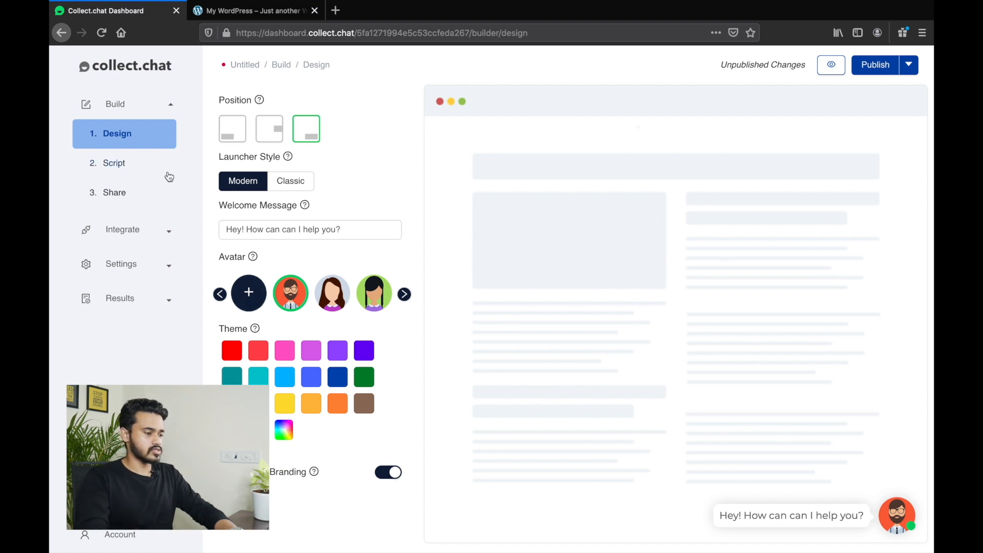
Delete all three default entries from the chatbot's script, including the multi-choice question and the thank-you message.
click(133, 166)
mouse_move(880, 130)
click(887, 129)
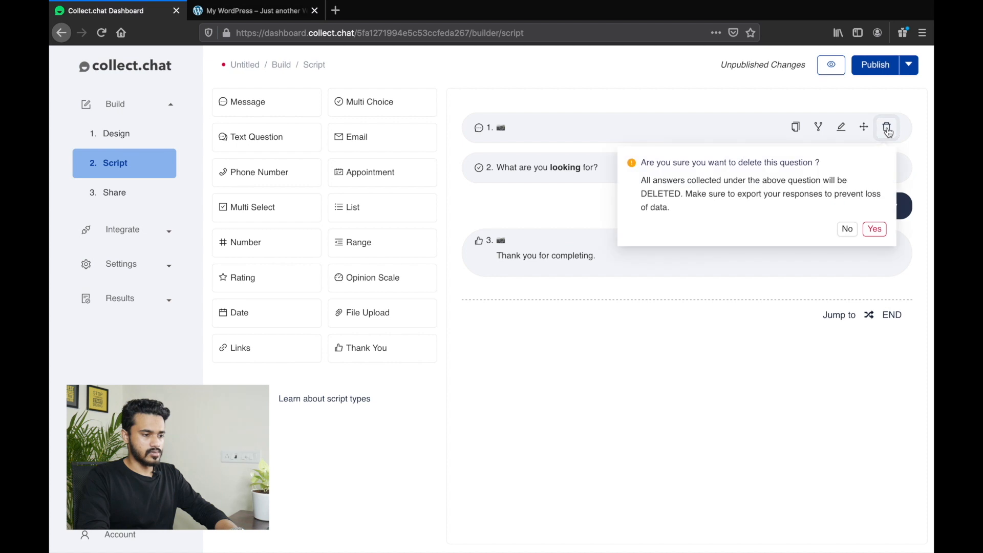
click(875, 227)
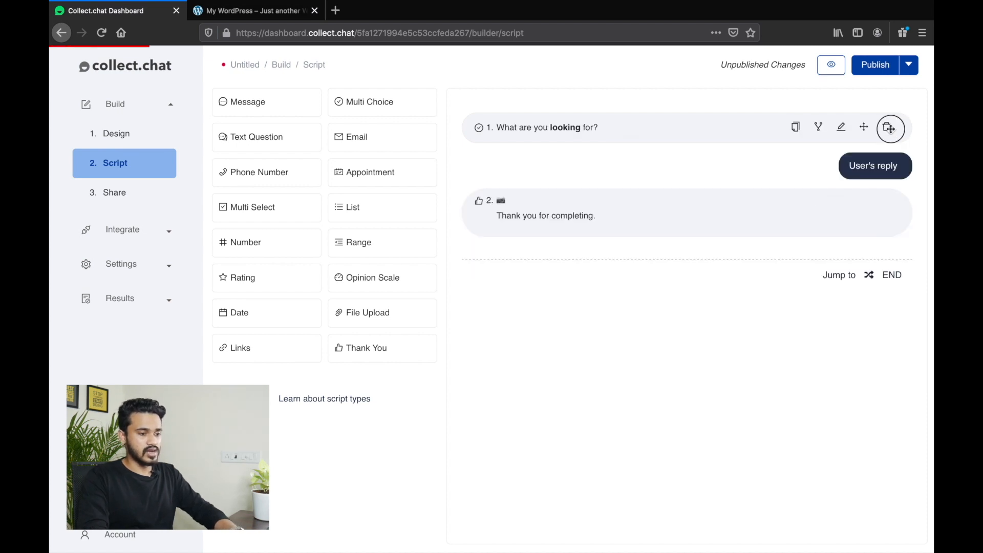
click(889, 130)
click(876, 228)
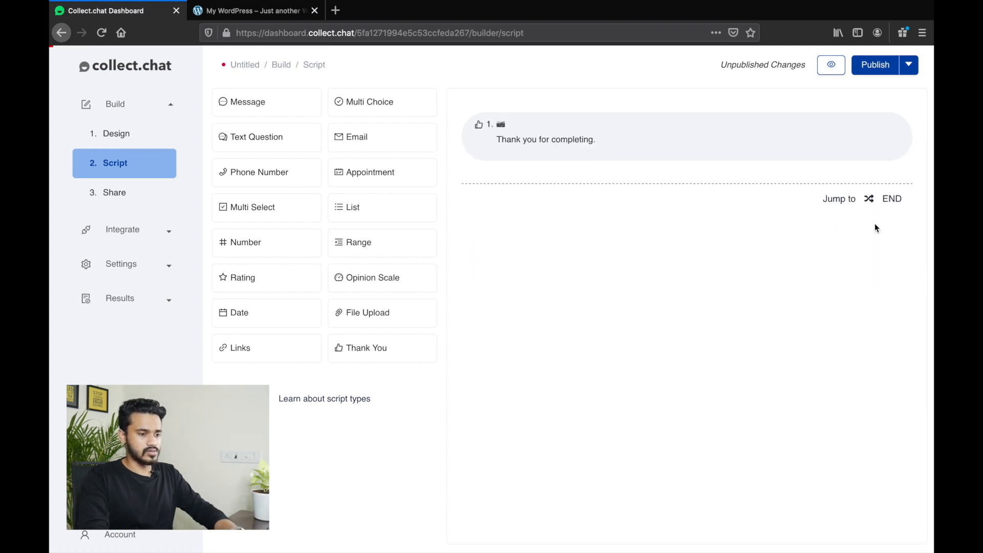
click(888, 126)
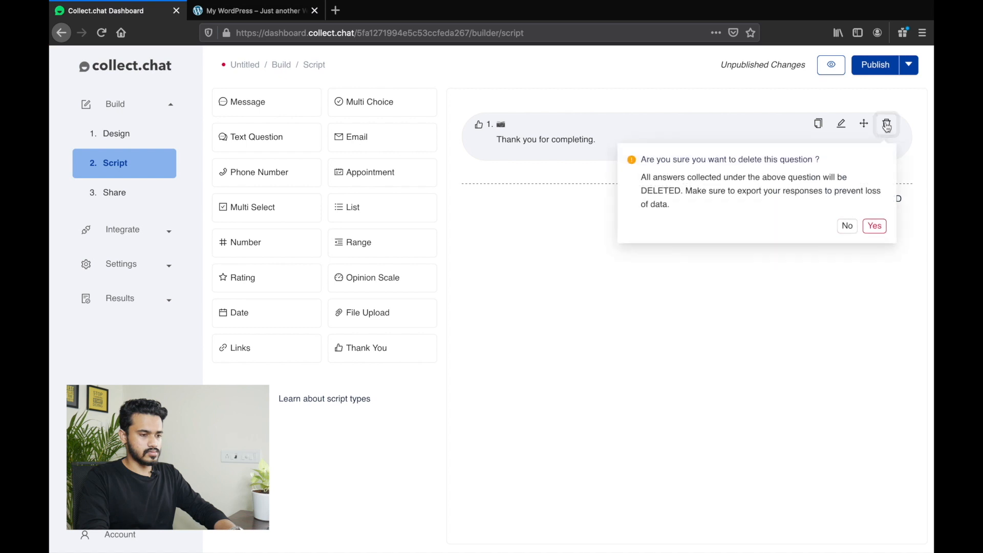
click(875, 227)
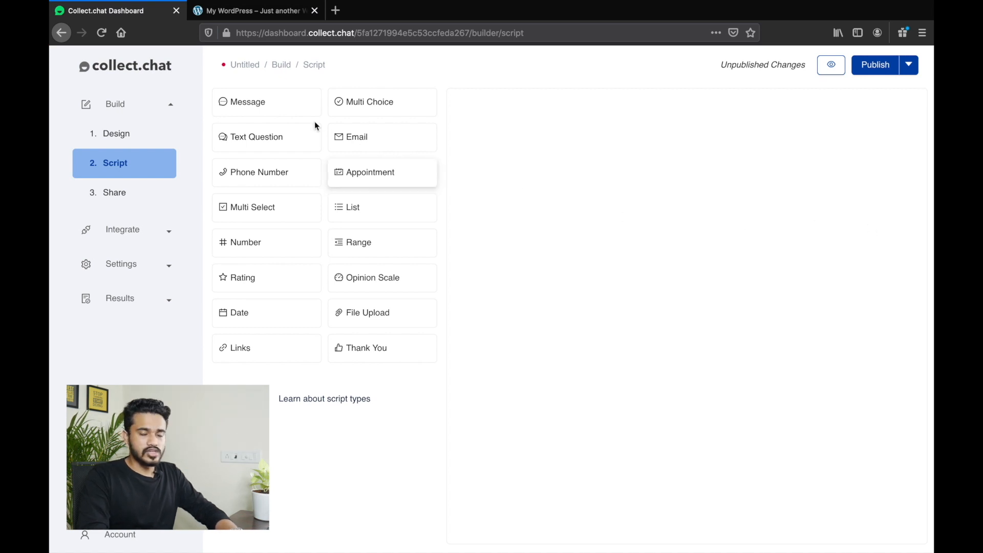
Add a Message to the script reading "Hey! Welcome to XYZ company" followed by a smiling emoji.
click(285, 103)
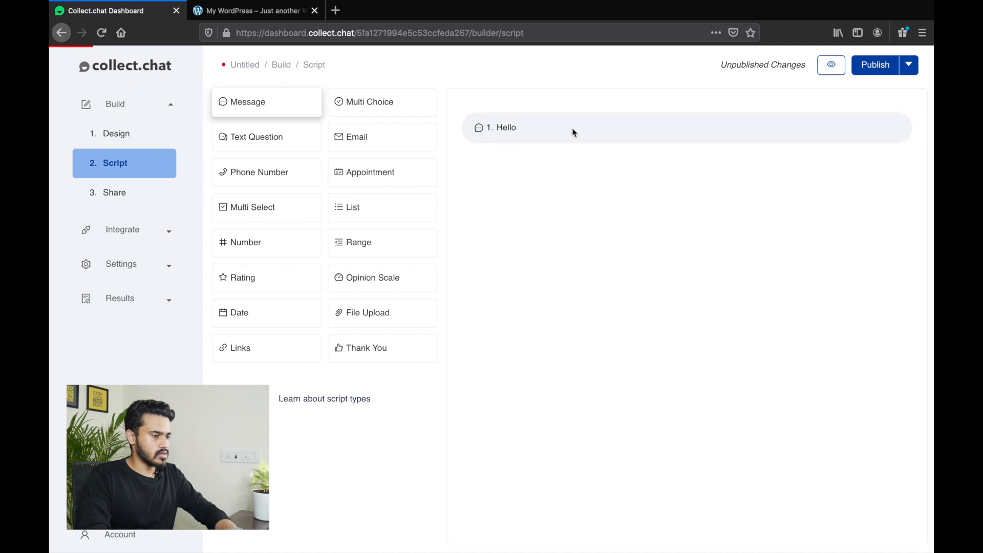
click(575, 130)
double_click(562, 155)
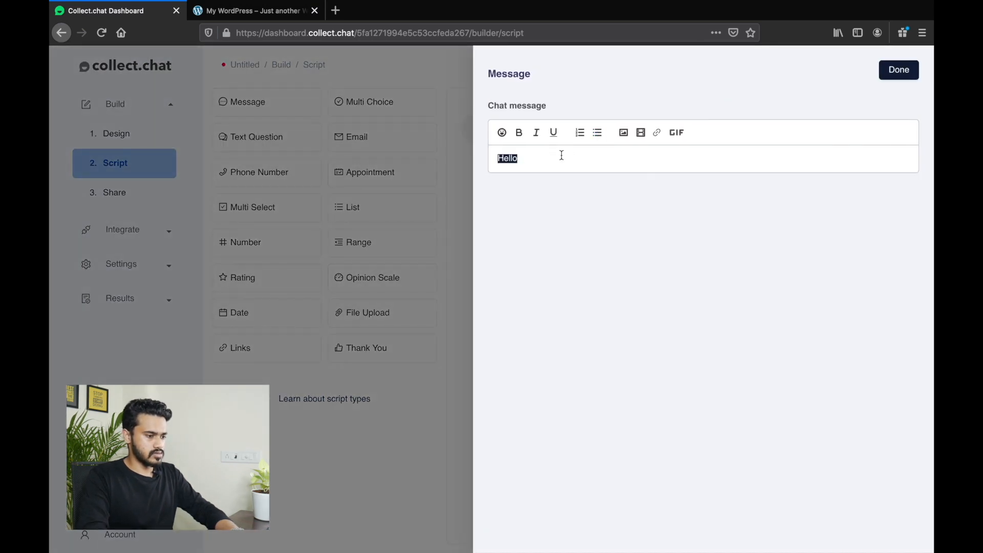
text(Hey!)
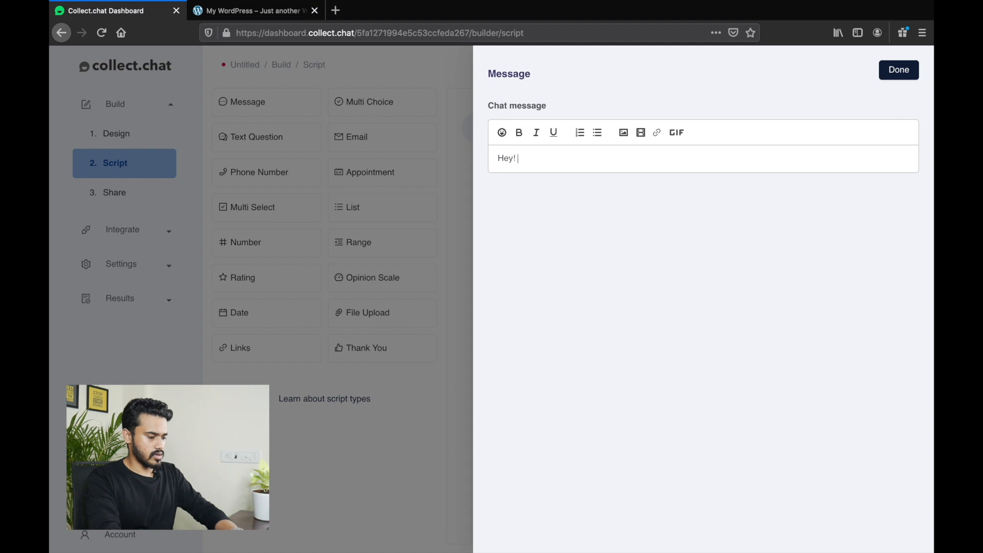
text( Welcome to )
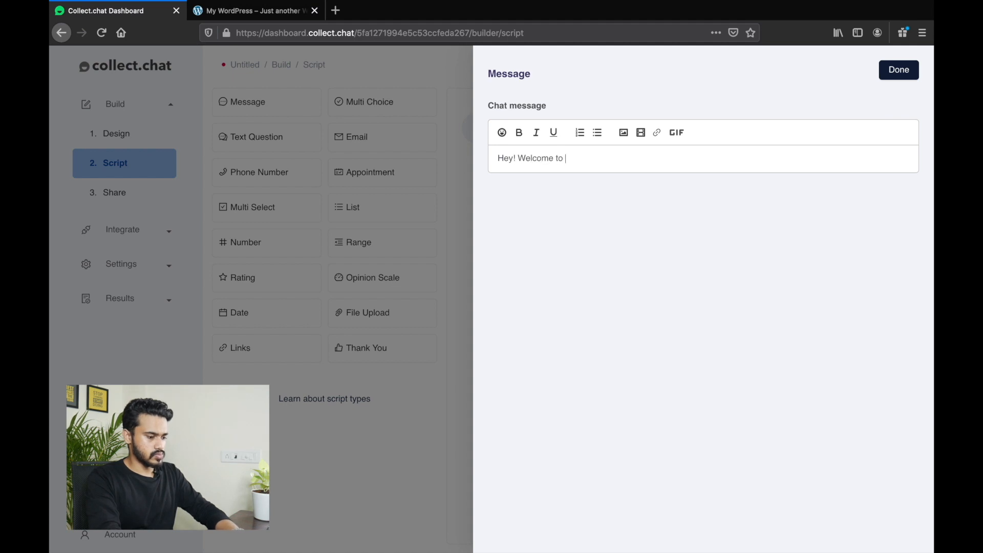
text(XYZ company)
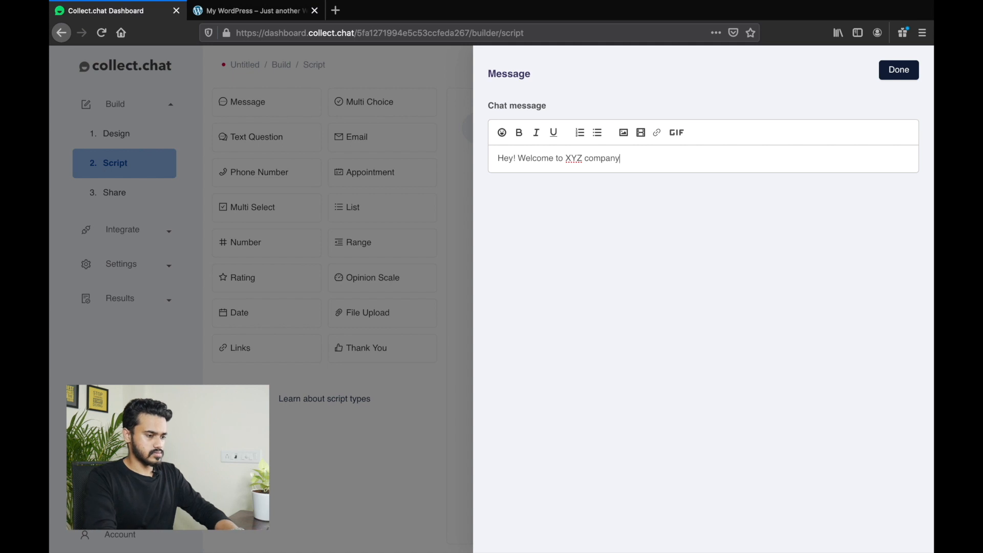
click(504, 132)
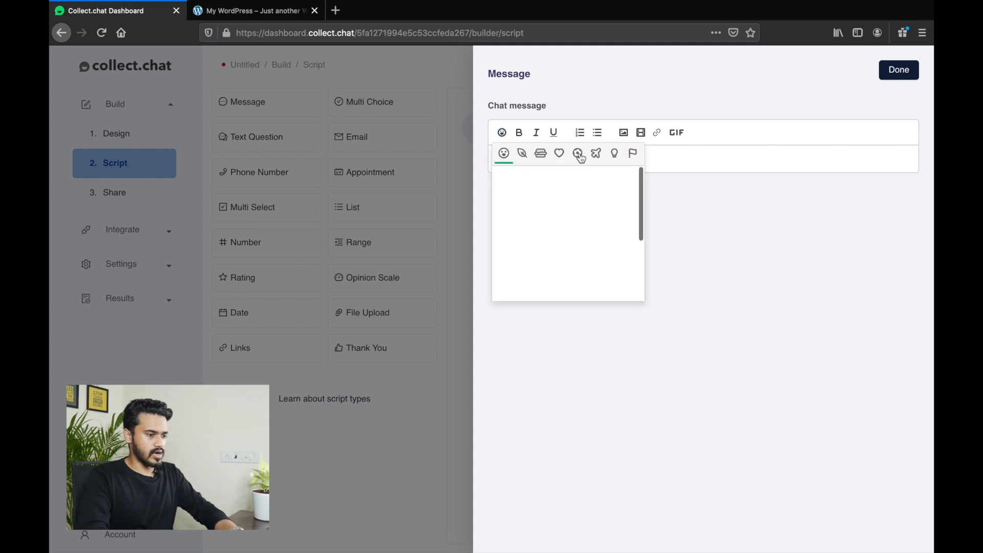
click(509, 174)
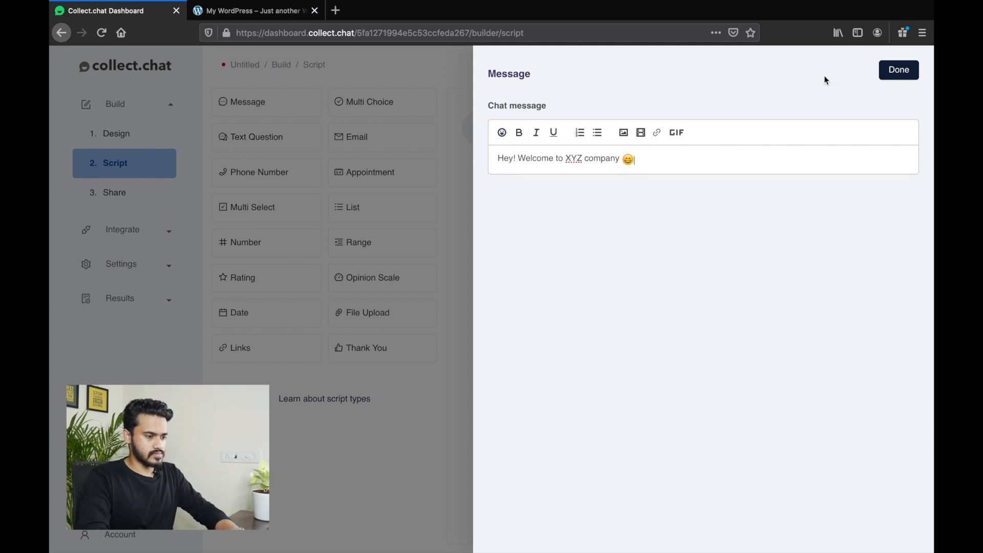
click(897, 72)
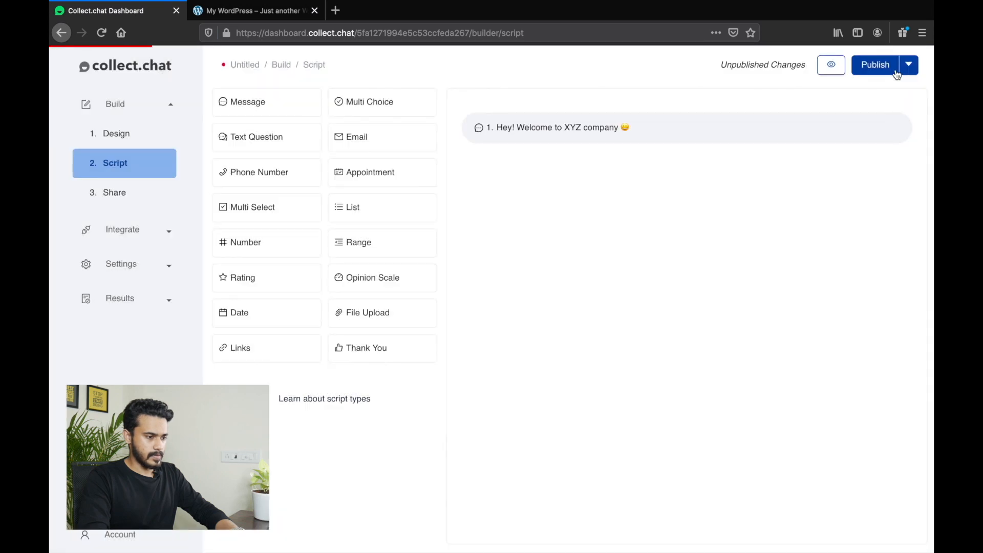
Add a Multi Choice question to the script asking "What are you looking for?".
click(382, 101)
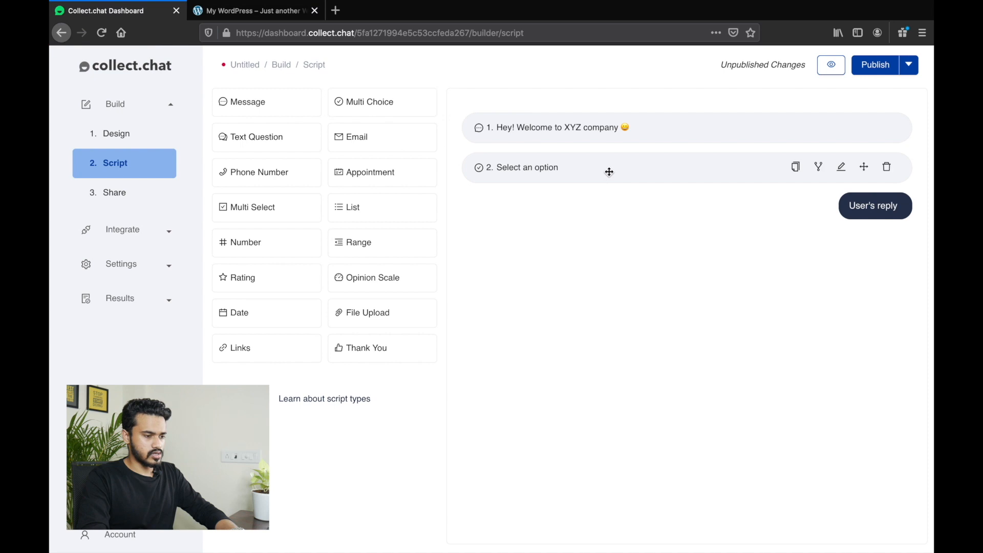
click(609, 174)
triple_click(593, 161)
text(Whatb)
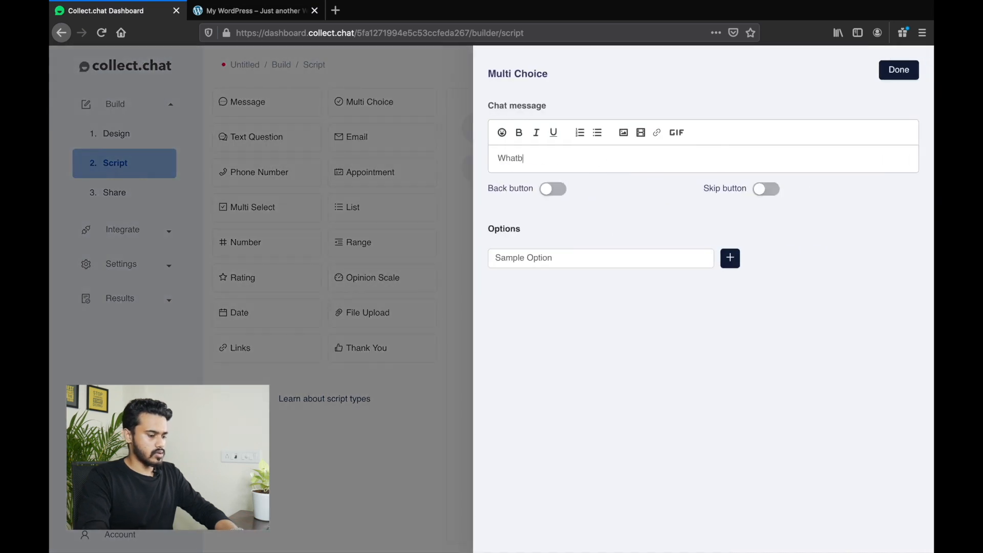
key(BackSpace)
text( a)
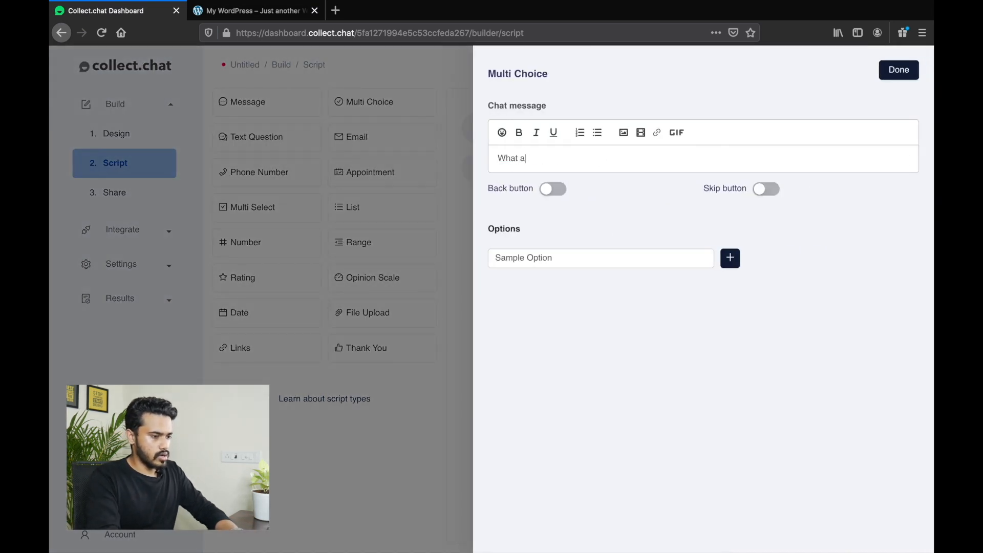
text(re you looking for?)
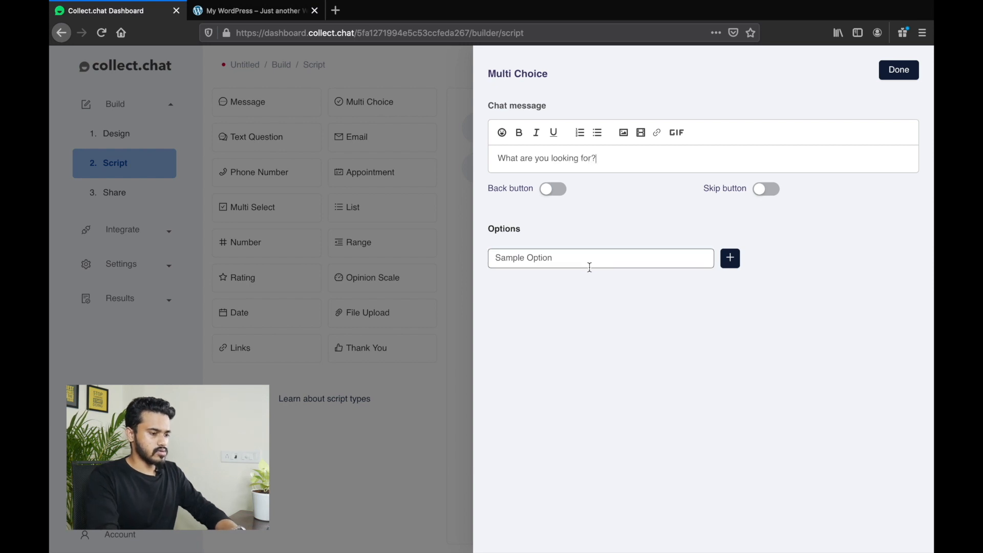
Give the multi-choice question the options "Search Engine Optimization", "SMM" and "Web Design", and save it.
triple_click(589, 260)
text(Search Engine Optimization)
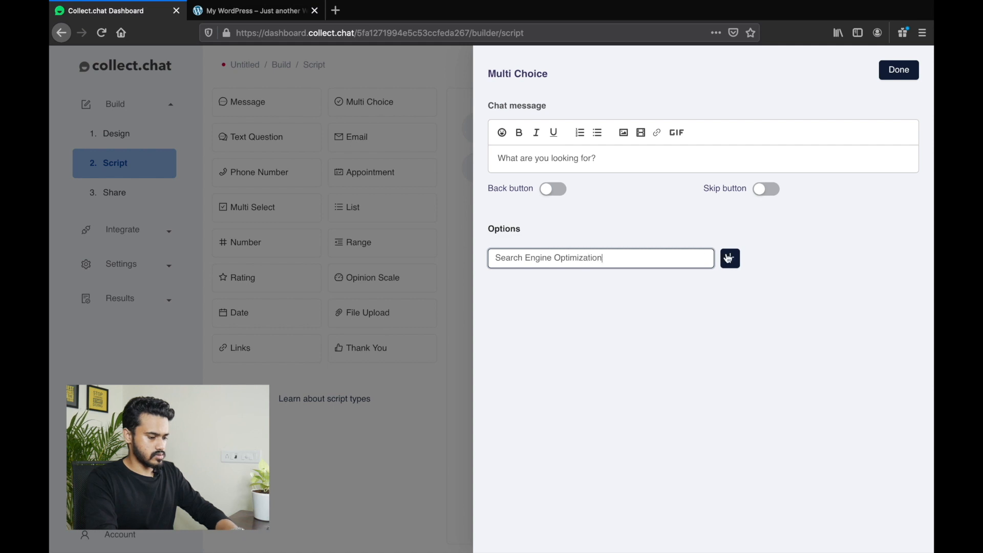
click(729, 259)
triple_click(609, 284)
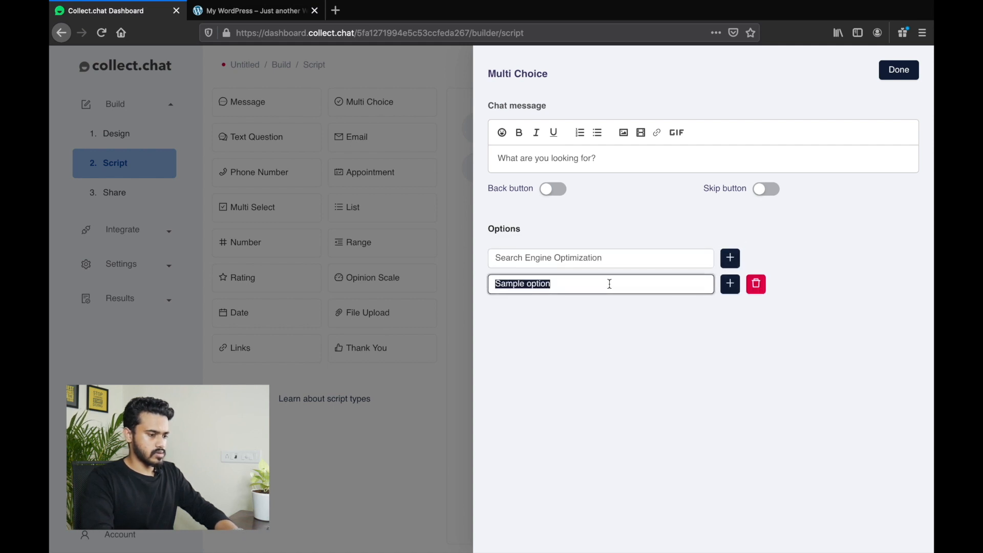
text(SMM)
click(731, 284)
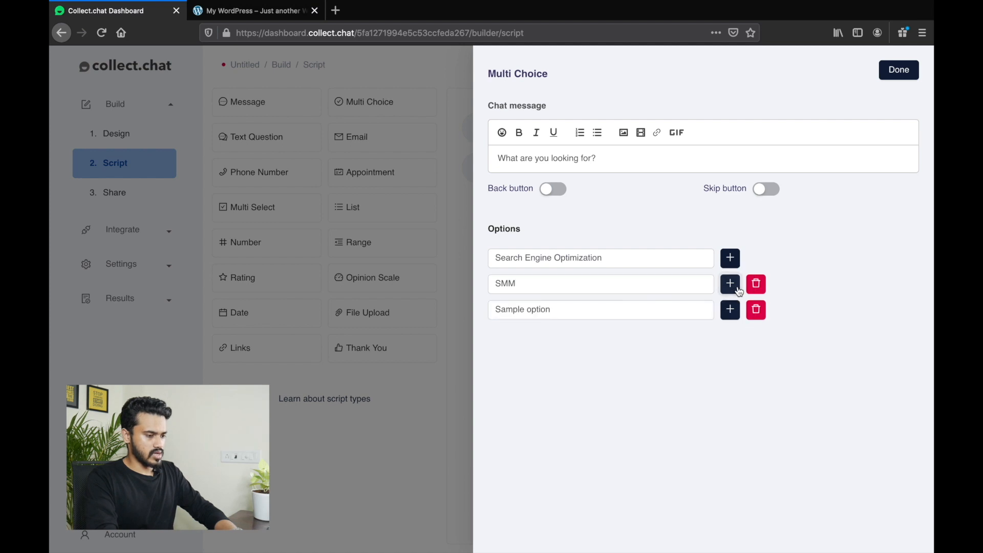
triple_click(673, 312)
text(Web Design)
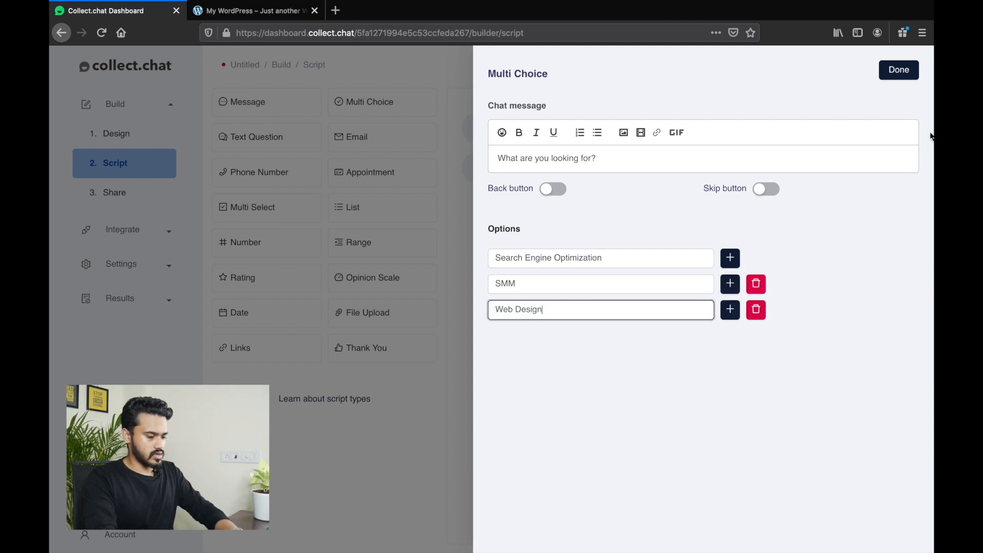
click(899, 70)
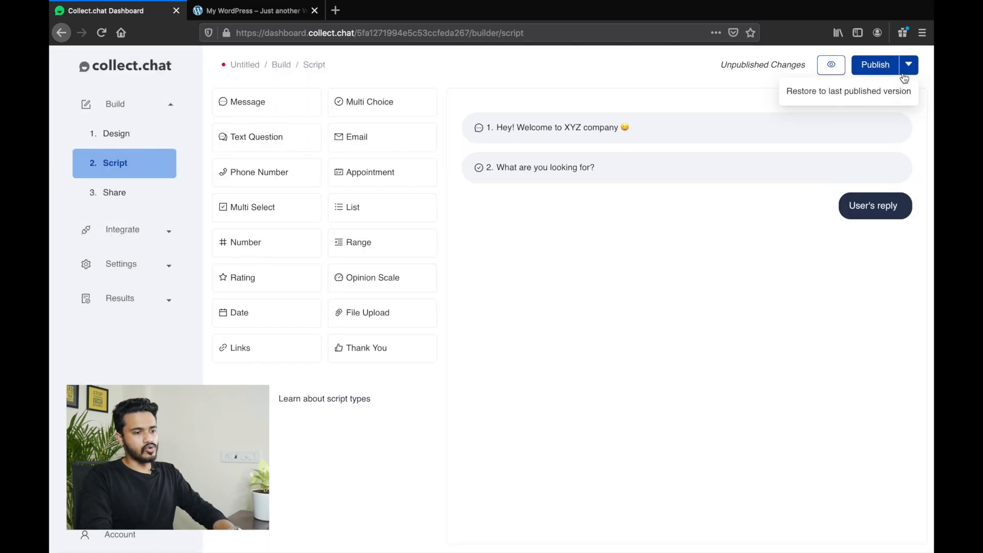
Add a Text Question to the script asking "What is your name?" and save it.
click(257, 140)
click(527, 248)
click(595, 152)
text(What is)
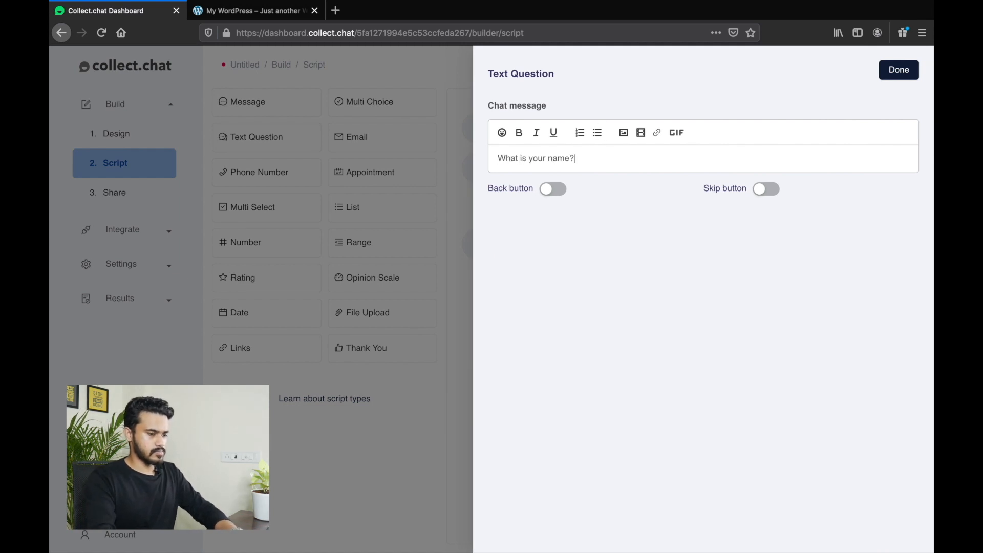
click(898, 70)
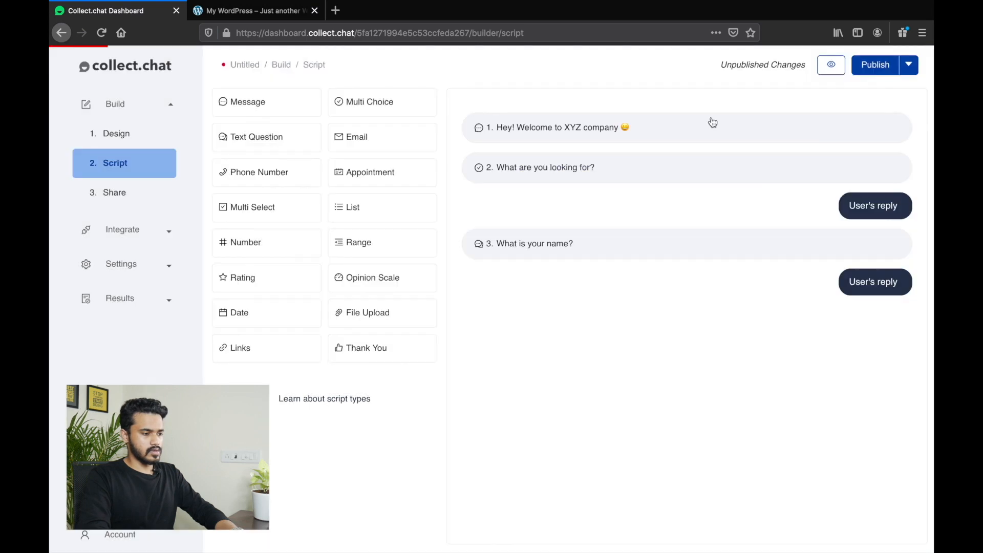
Add a Phone Number question, an Email question and a Thank You message to the script.
click(293, 173)
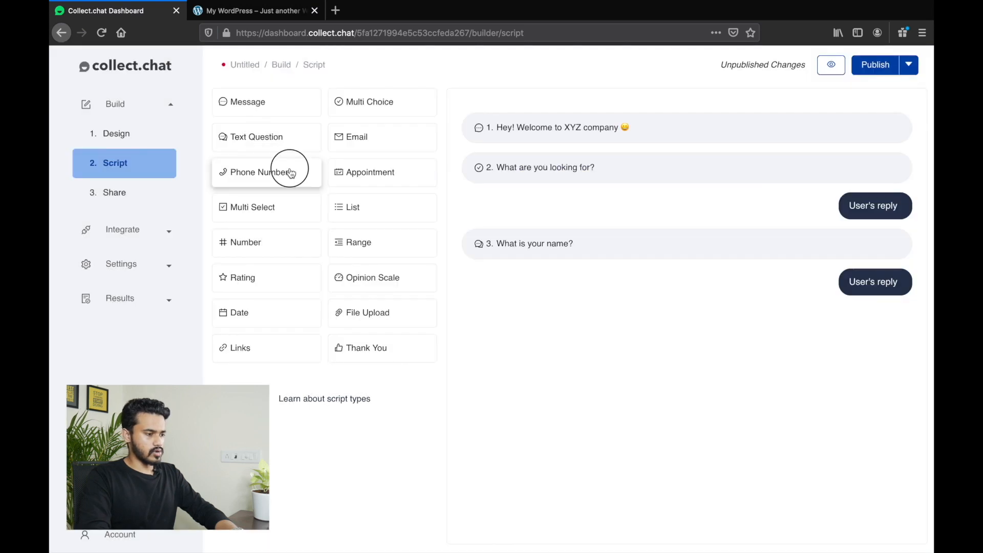
click(377, 147)
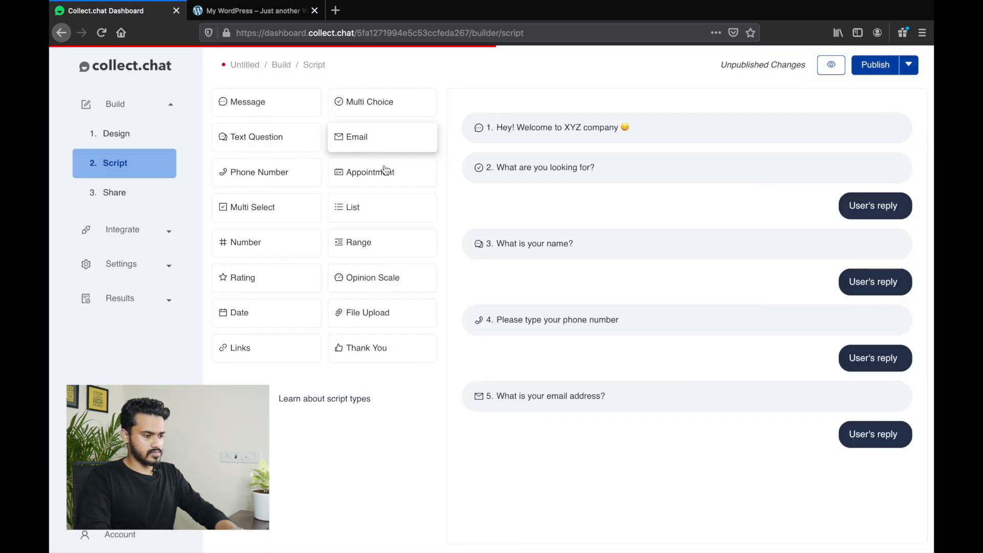
click(387, 344)
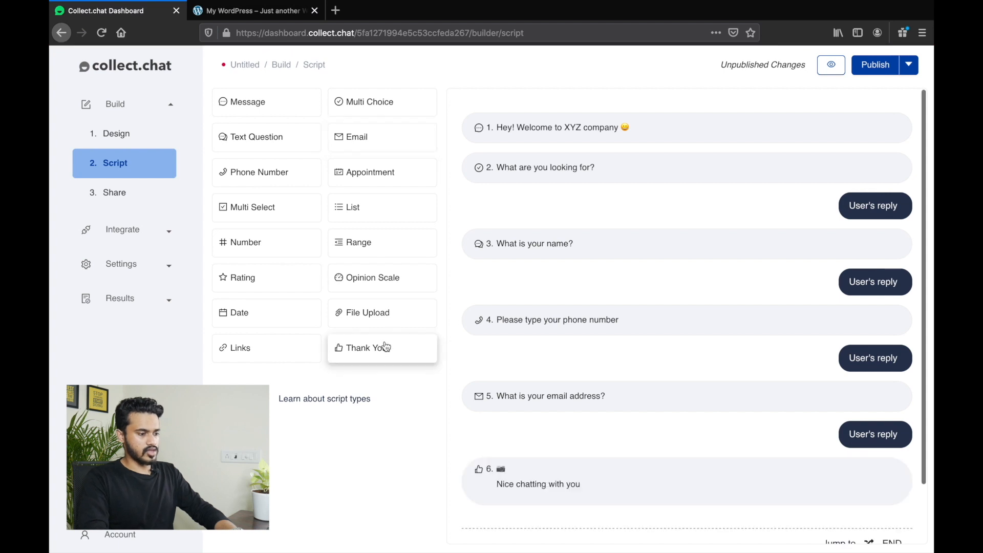
Replace the Thank You message text with "Thank you for your information. Our representative will contact you shortly.".
click(570, 481)
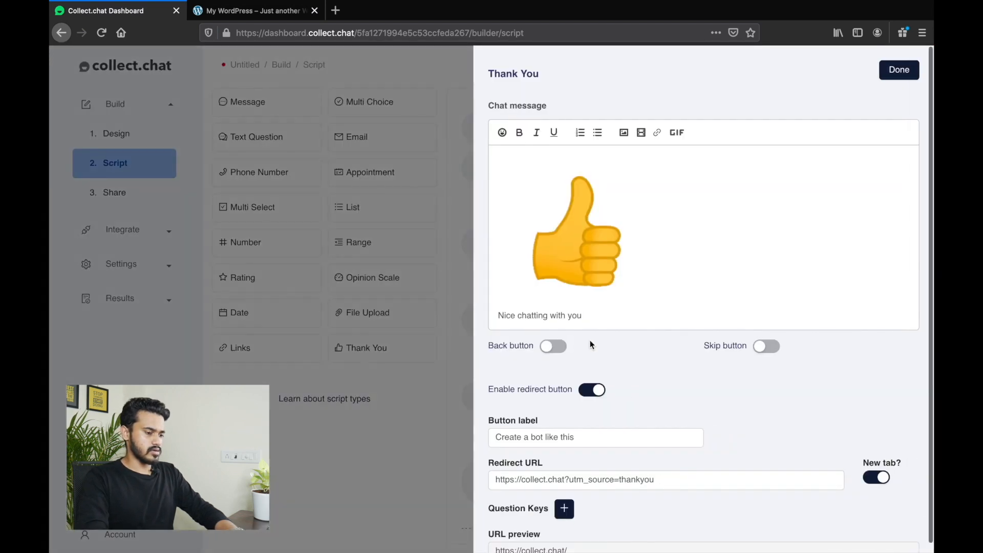
triple_click(580, 316)
text(Tha)
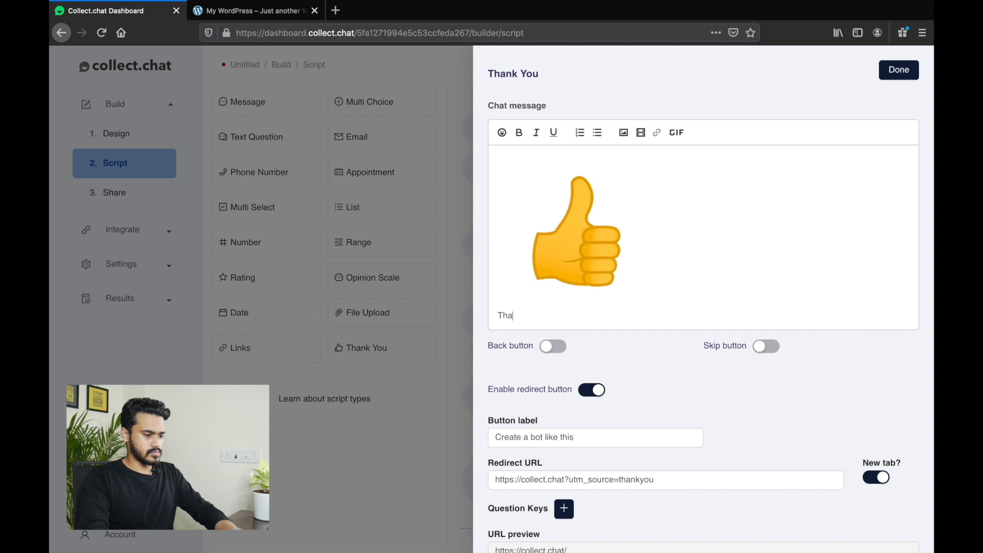
text(nk you for your)
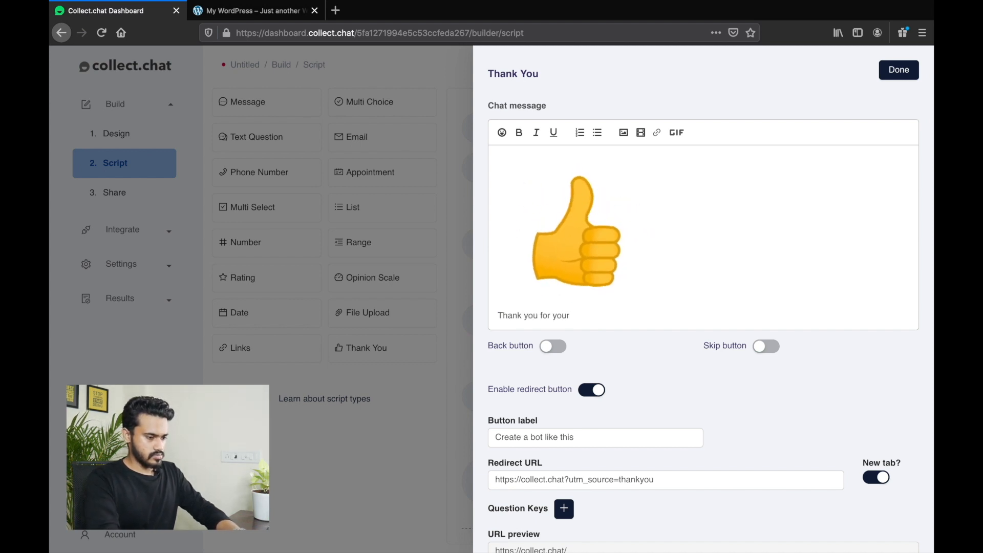
text( imforma)
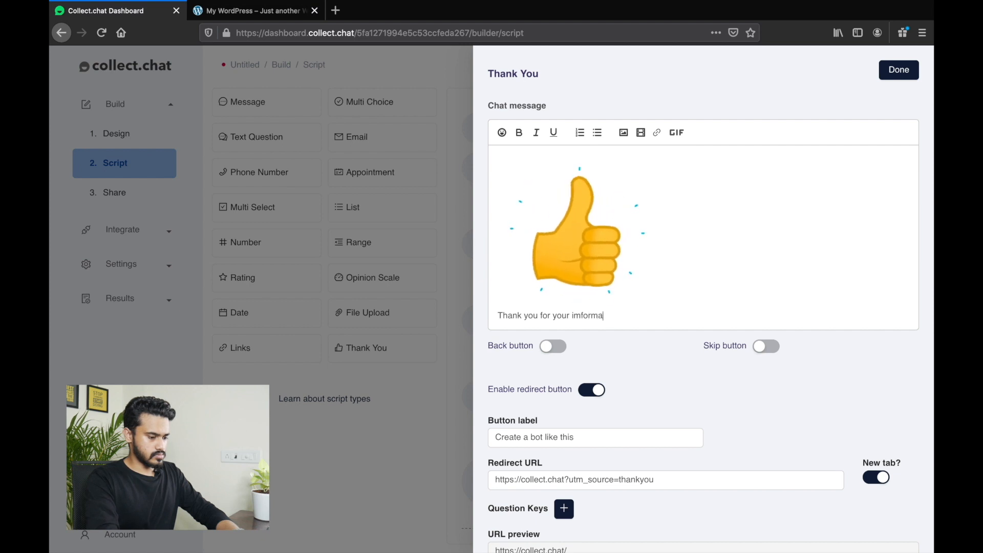
key(BackSpace)
key(BackSpace)
key(BackSpace)
key(BackSpace)
key(BackSpace)
key(BackSpace)
text(nforma)
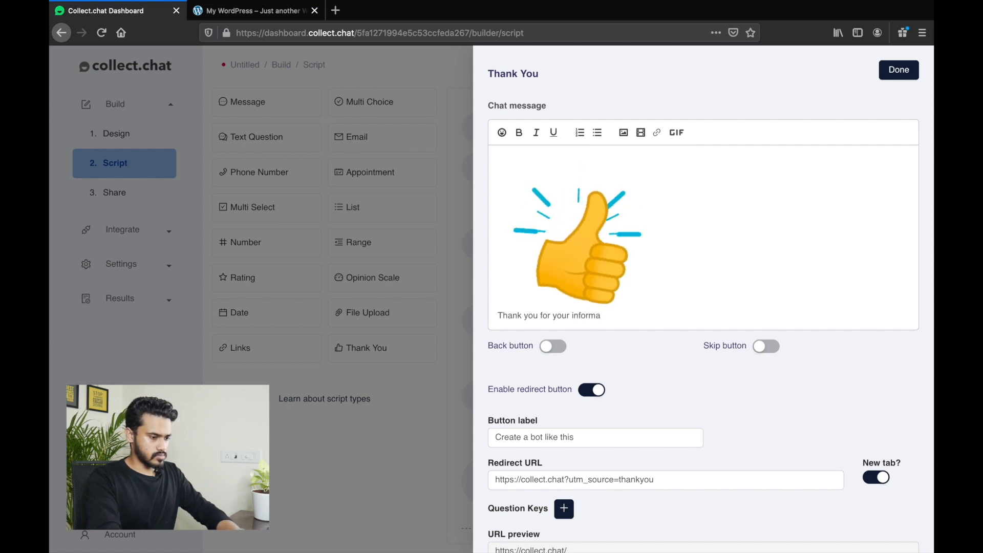
text(tion. O)
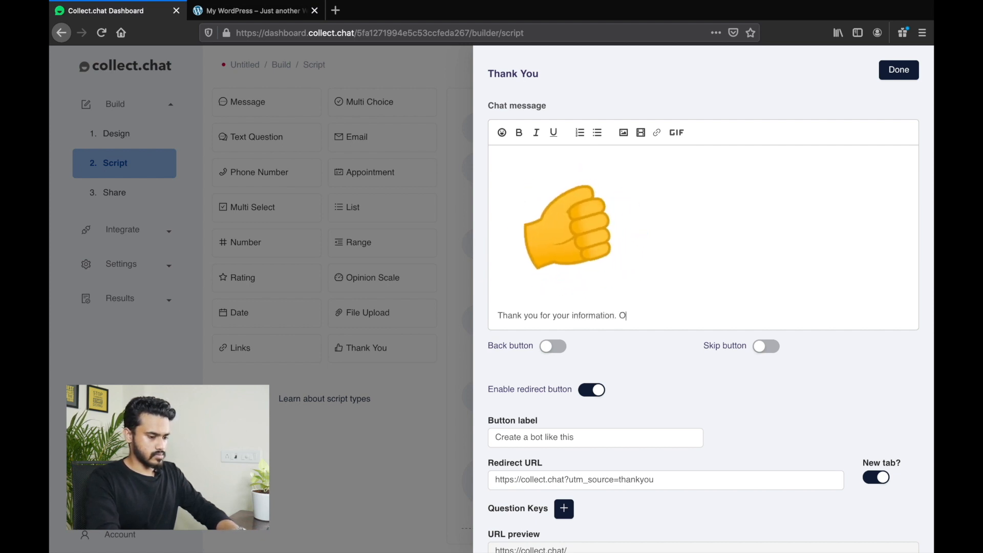
text(ur representative will contact your)
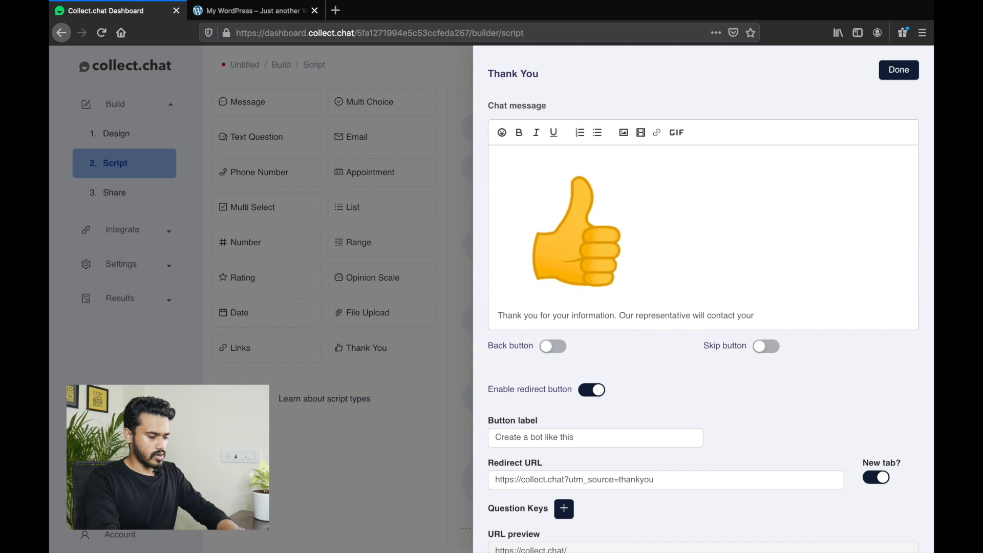
key(BackSpace)
text( shortl)
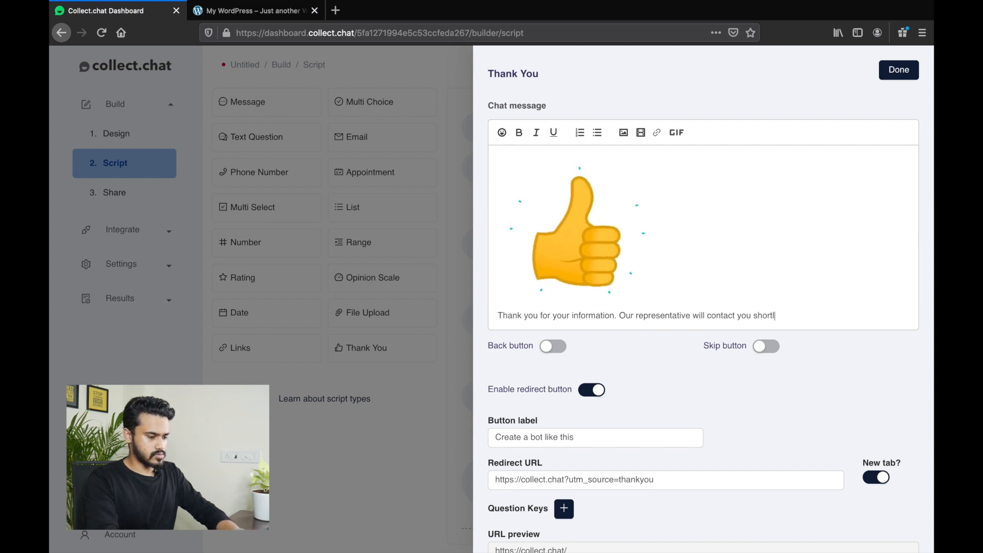
text(y.)
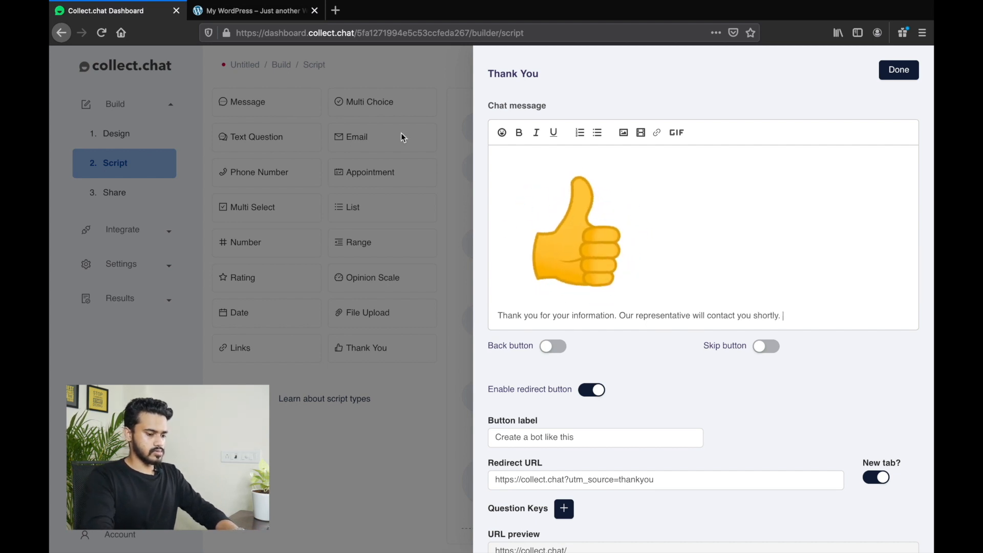
Append a smiling emoji to the Thank You message, turn off its redirect button, and save it.
click(502, 133)
click(516, 174)
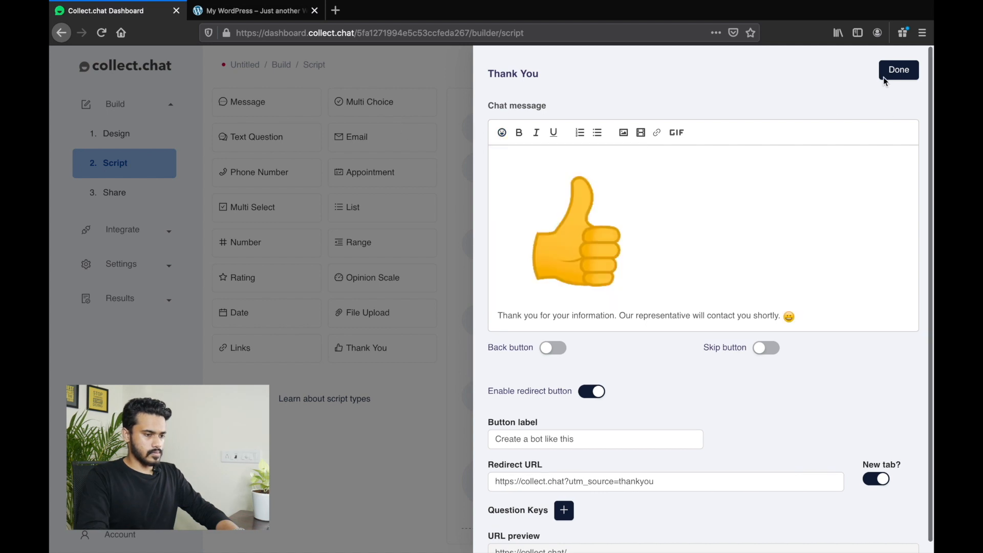
click(591, 393)
click(898, 78)
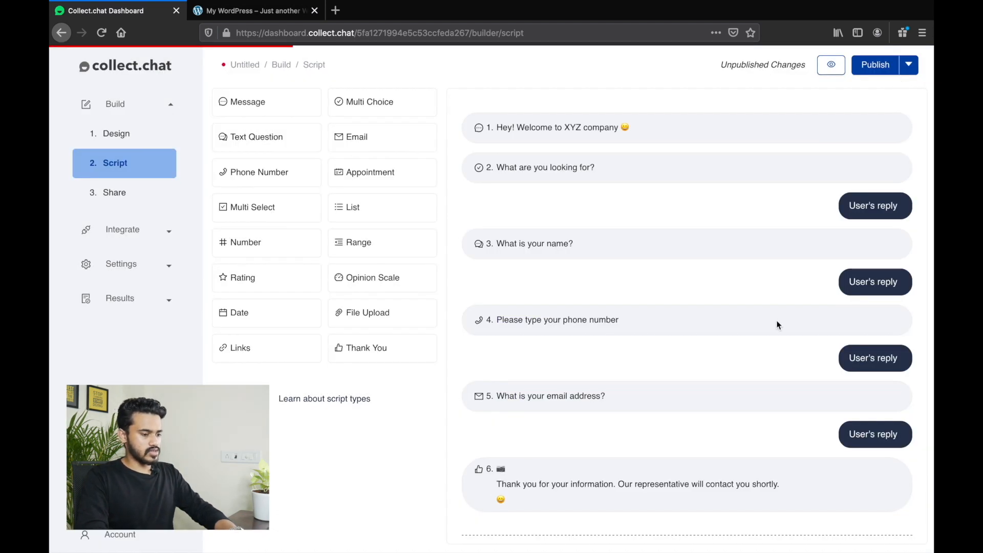
Publish the bot and copy its widget code snippet for a WordPress website.
click(873, 67)
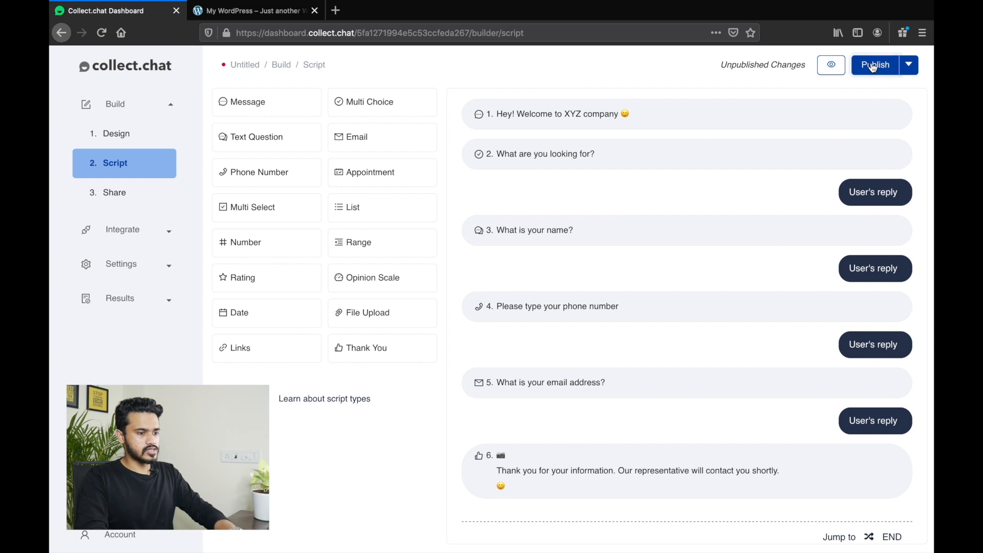
click(151, 193)
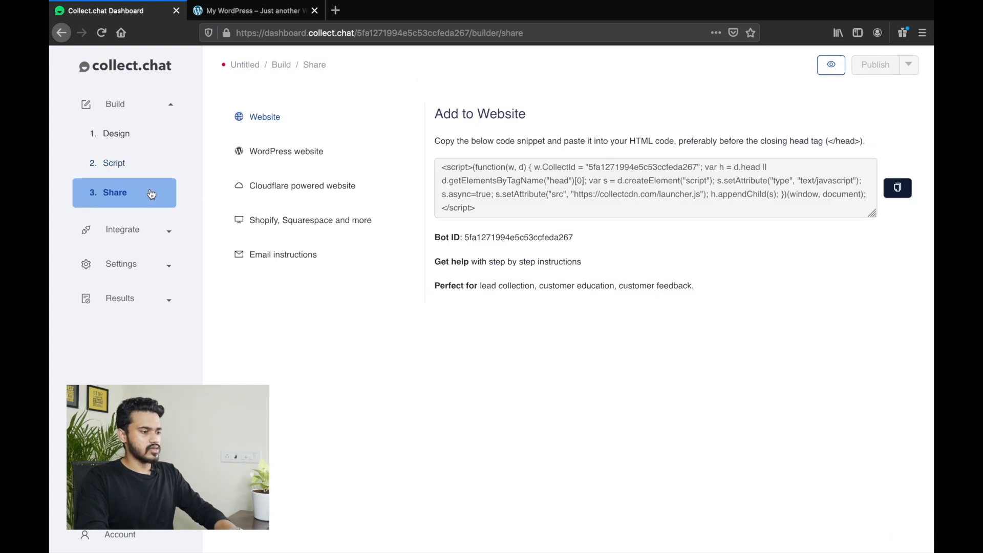
click(294, 152)
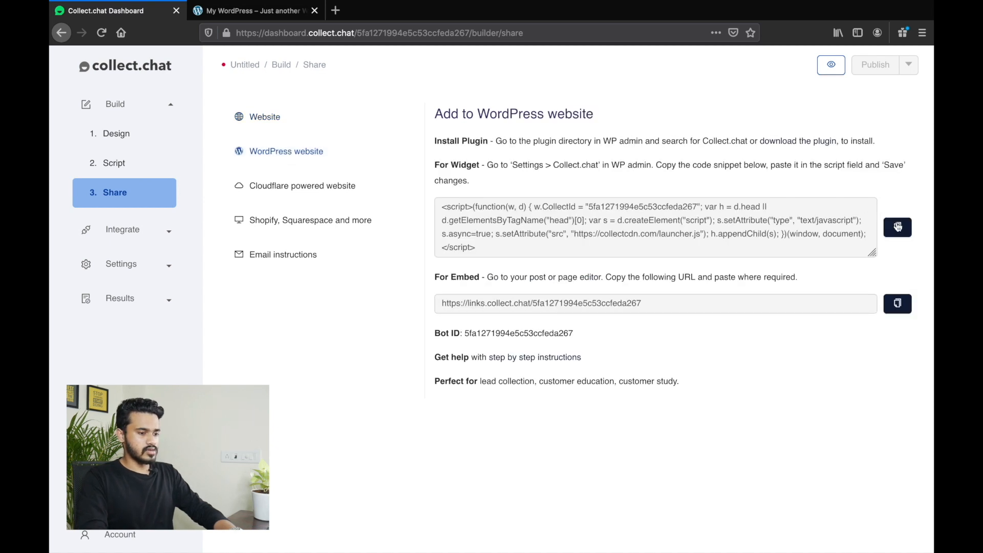
click(898, 226)
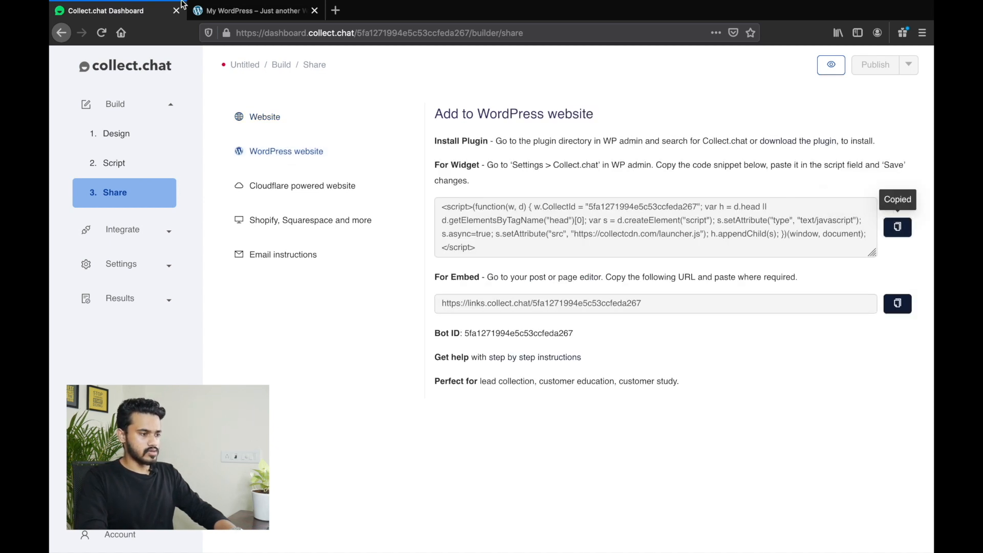
Switch to the WordPress site and open the page for adding new plugins in its admin dashboard.
click(255, 7)
click(196, 138)
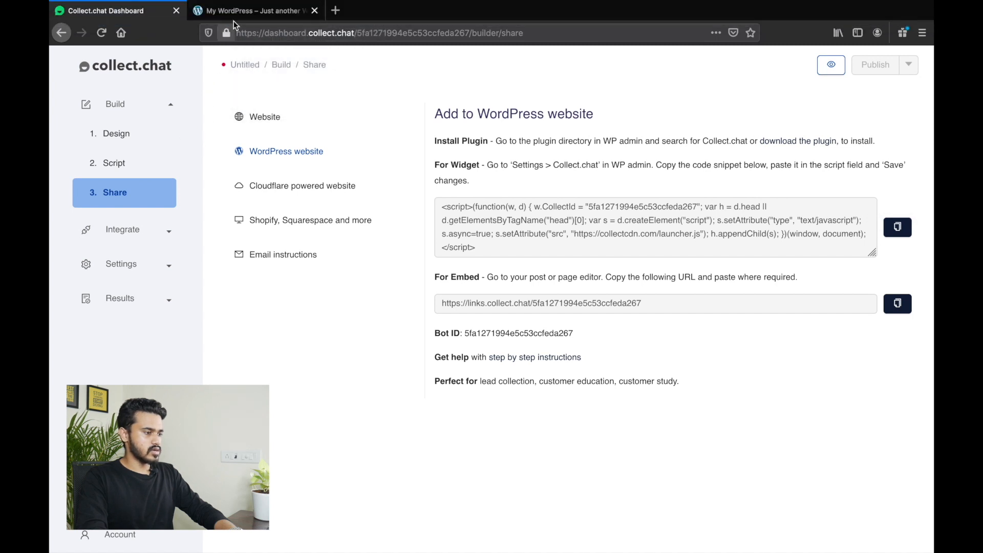
click(233, 13)
mouse_move(116, 56)
click(119, 78)
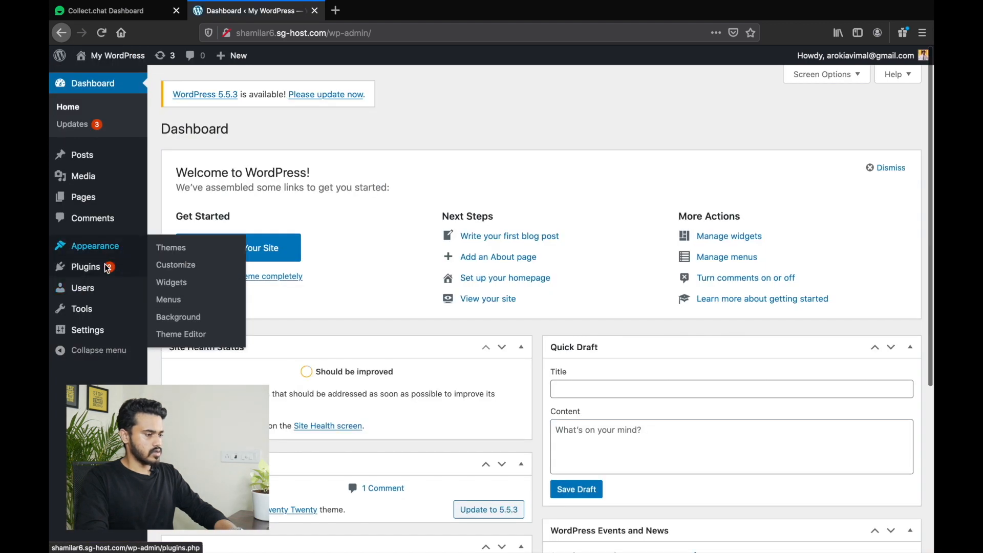
mouse_move(134, 270)
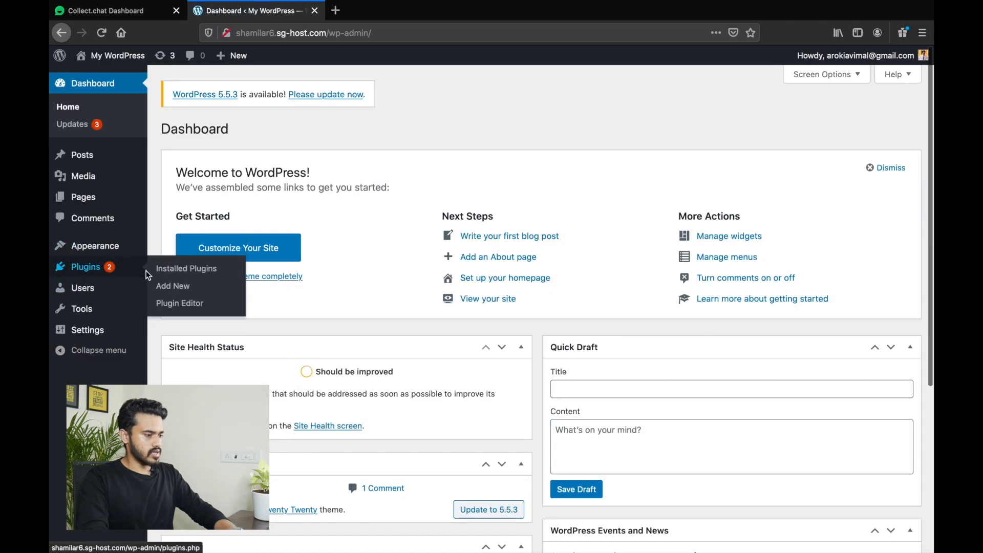
click(168, 287)
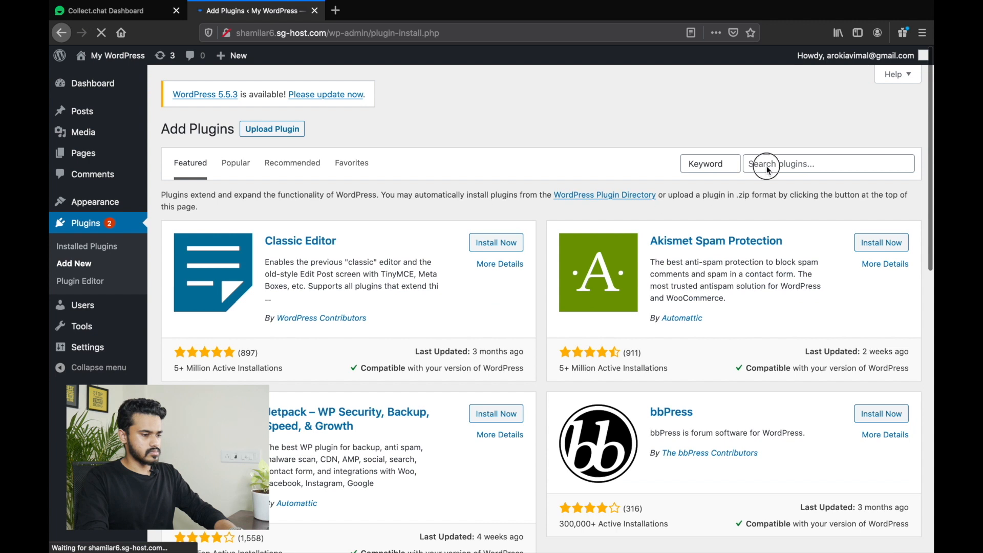
Search the plugins for "collect chat", then install and activate "Chatbot for Lead Generation and Data Collection – Collect.chat".
click(767, 167)
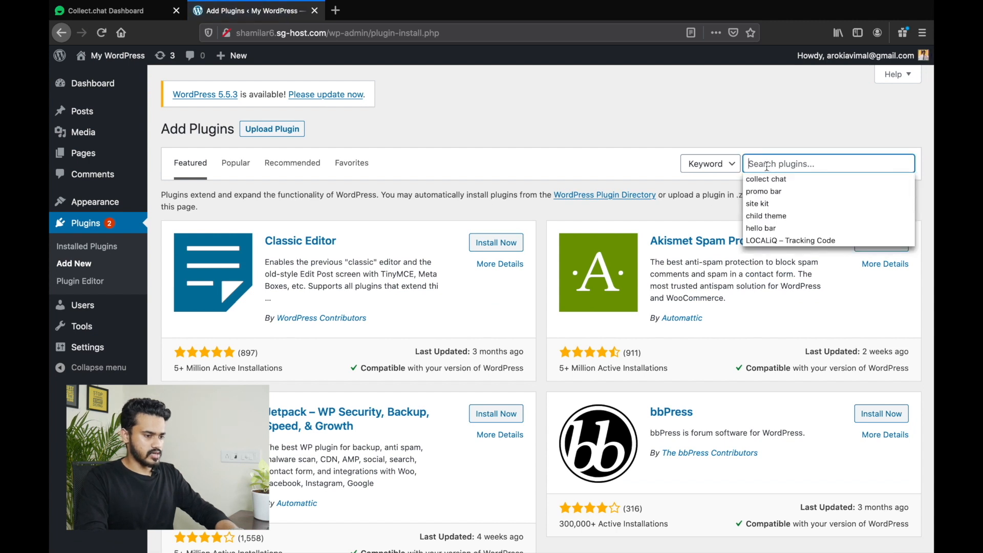
click(770, 179)
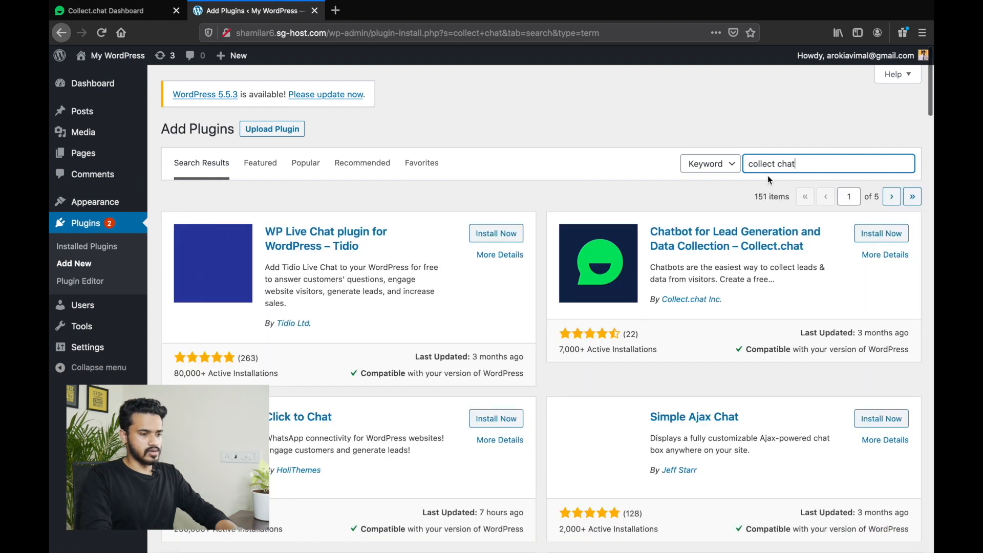
click(874, 235)
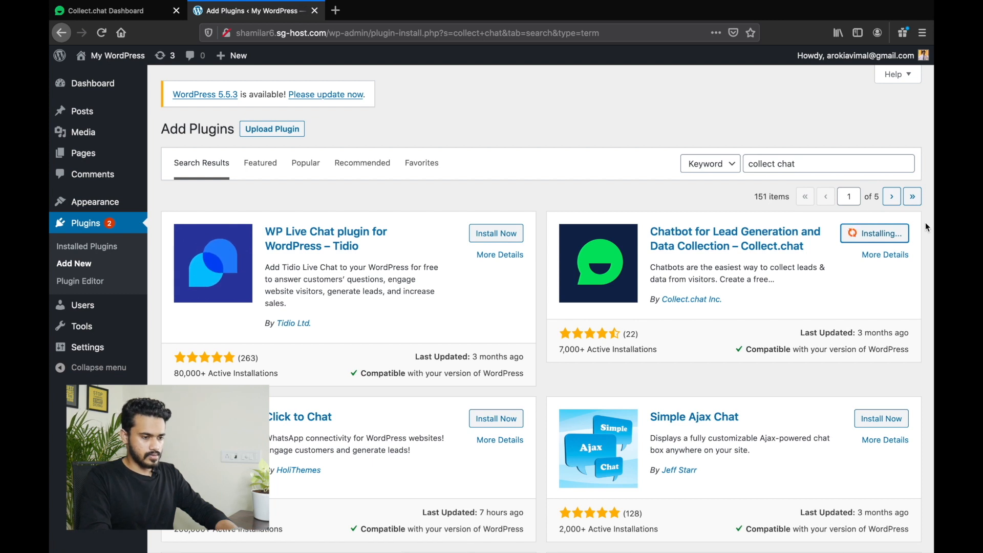
click(880, 240)
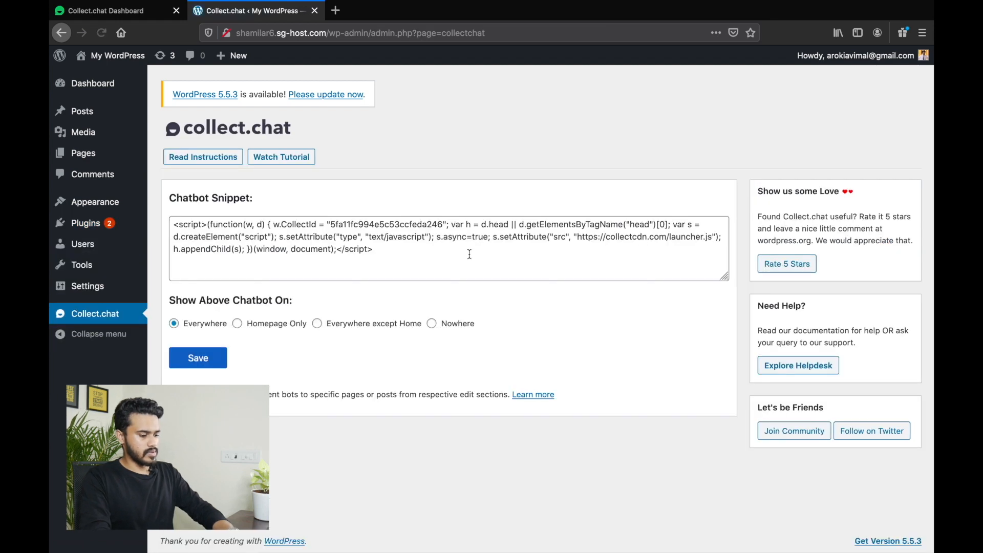
Replace the chatbot snippet in the Collect.chat plugin settings with the copied code and save.
click(469, 253)
key(super+a)
key(super+v)
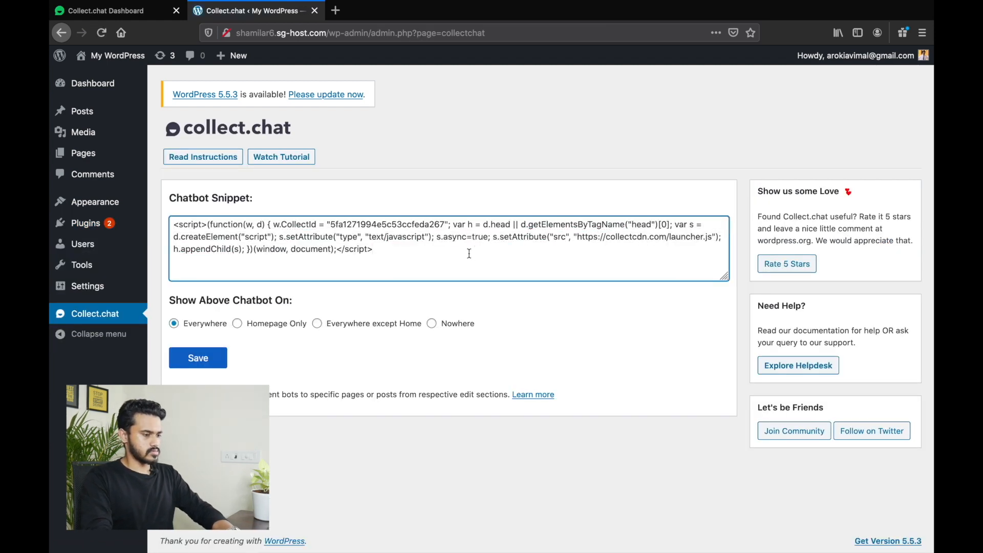
click(558, 311)
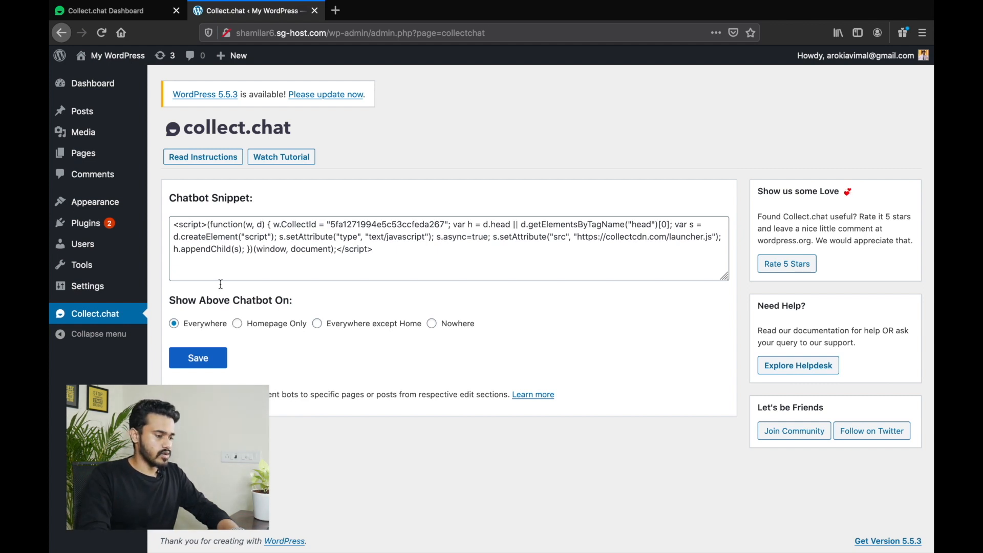
click(199, 360)
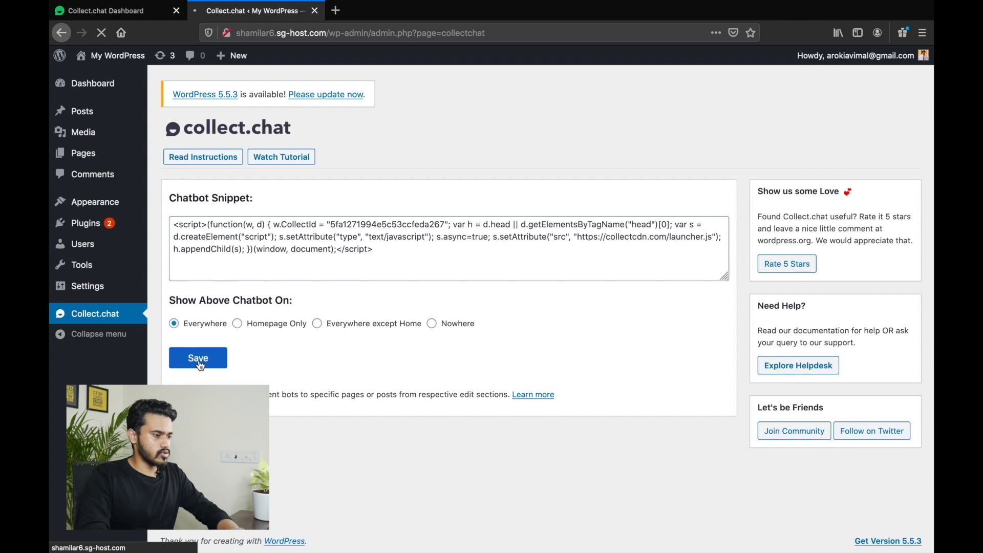
Visit the live WordPress site and open the chatbot widget to test it.
click(106, 78)
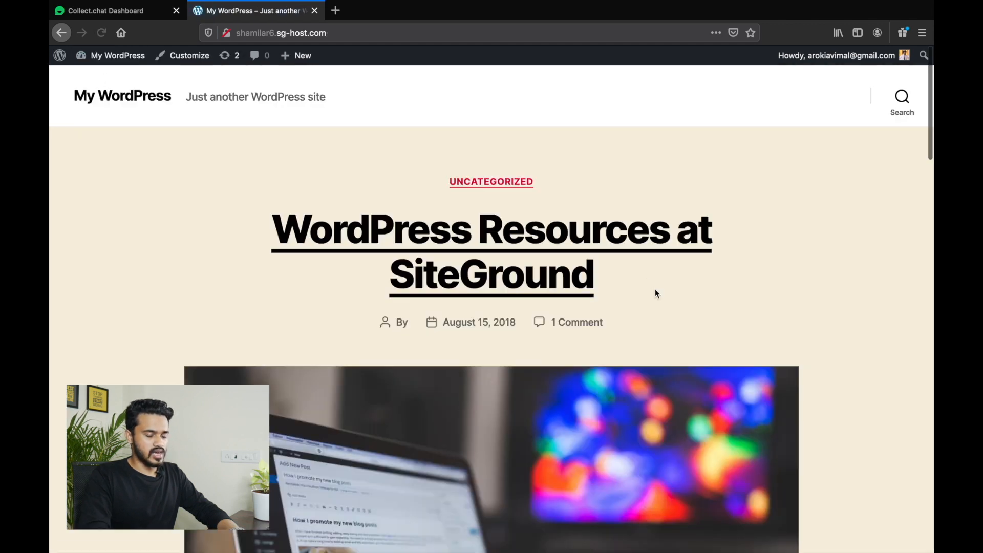
scroll(743, 389, down, 1)
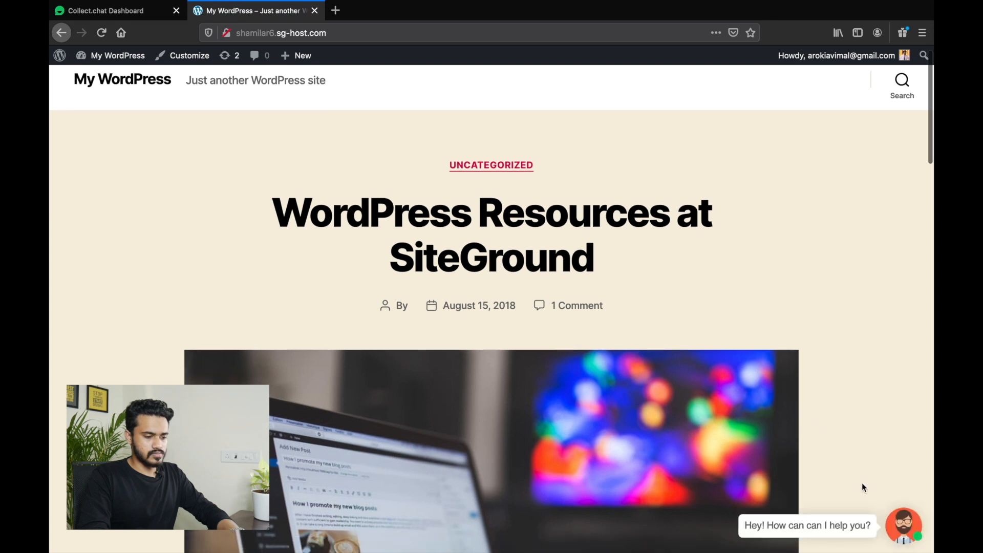
click(910, 525)
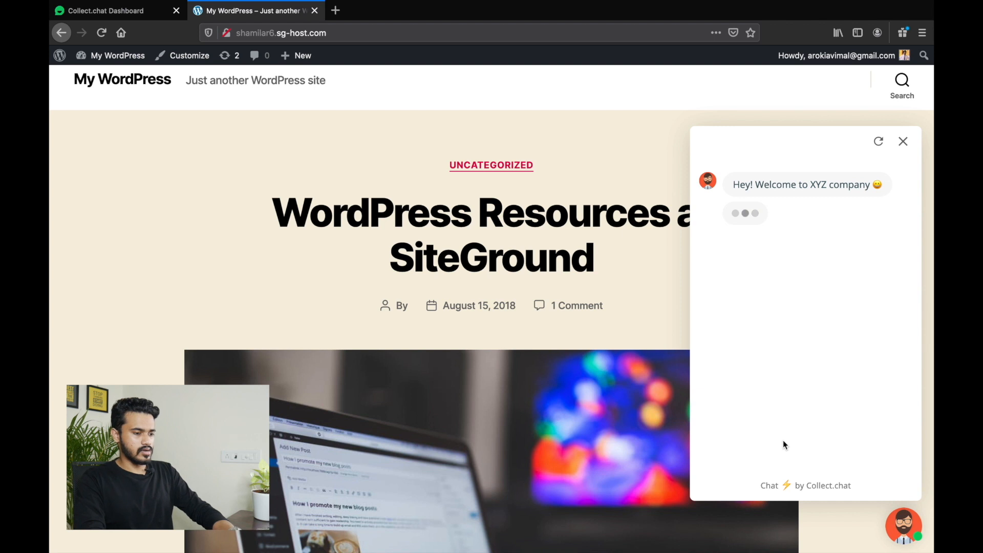
Answer the chatbot's first question with "Search Engine Optimization" and submit the visitor's name.
click(791, 251)
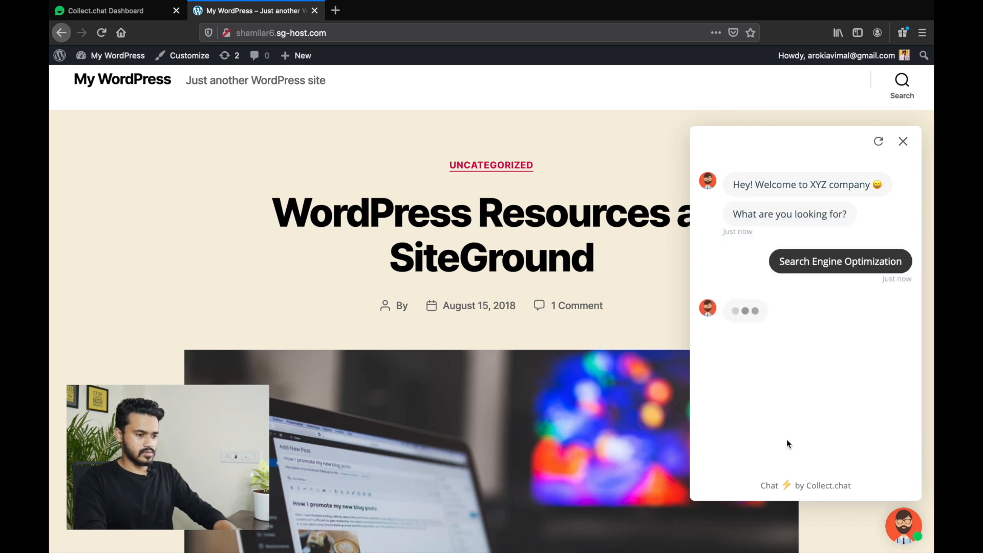
text(Vimal)
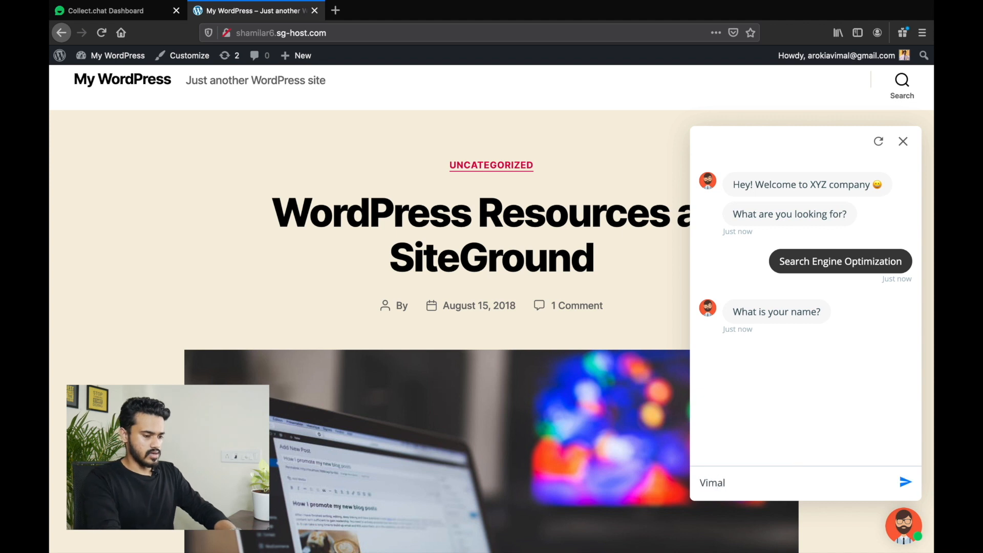
key(Return)
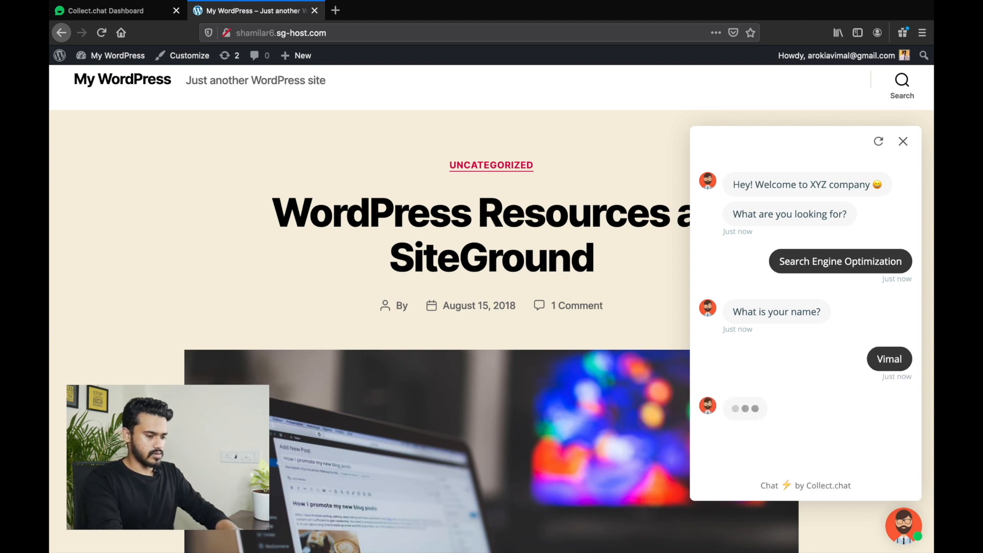
Answer the chatbot's remaining questions by submitting the visitor's phone number and e-mail address.
text(98)
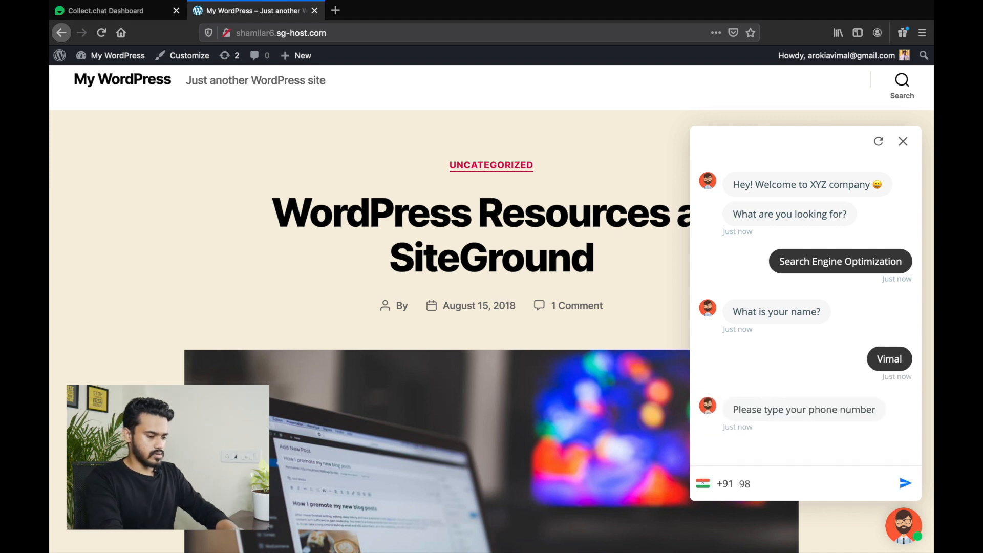
text(76543210)
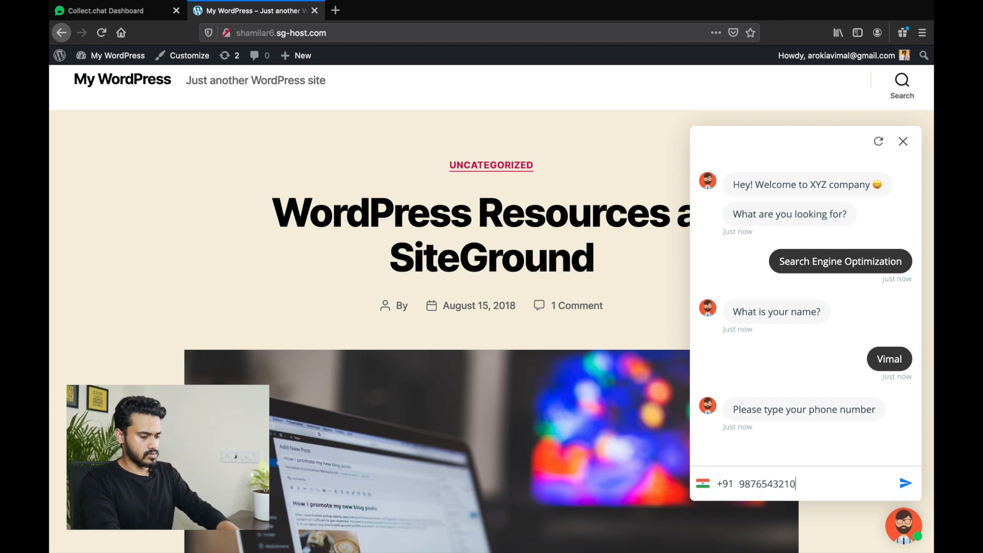
key(Return)
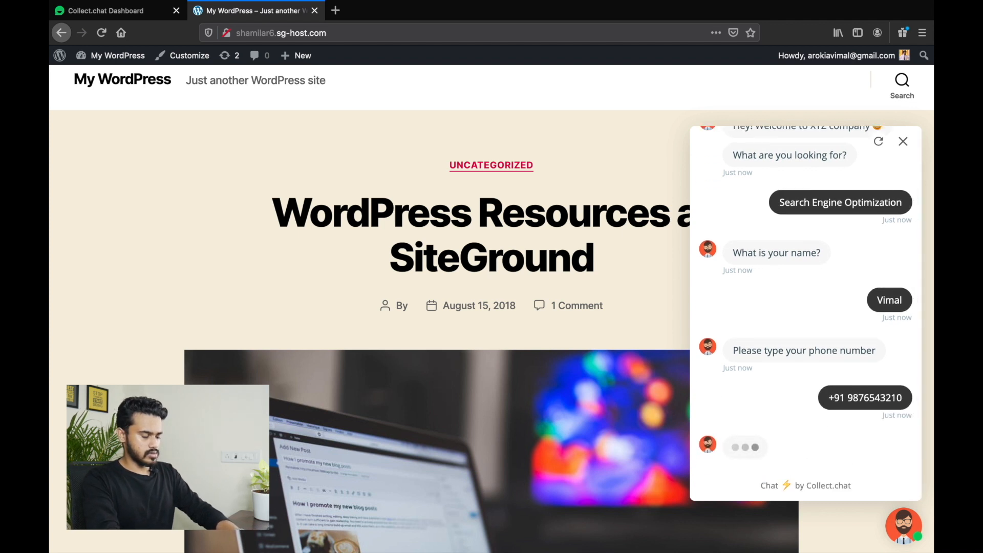
text(tes)
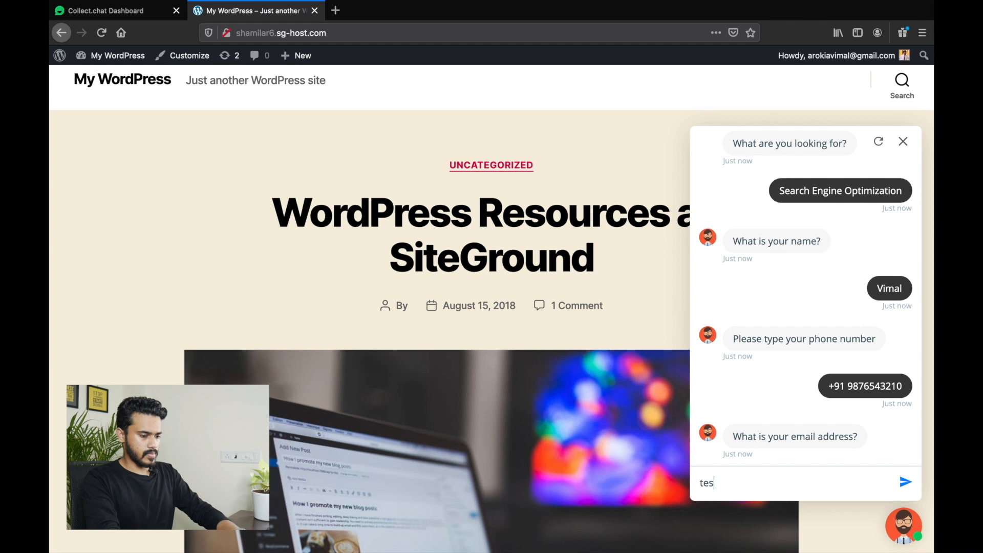
text(t@test.com)
key(Return)
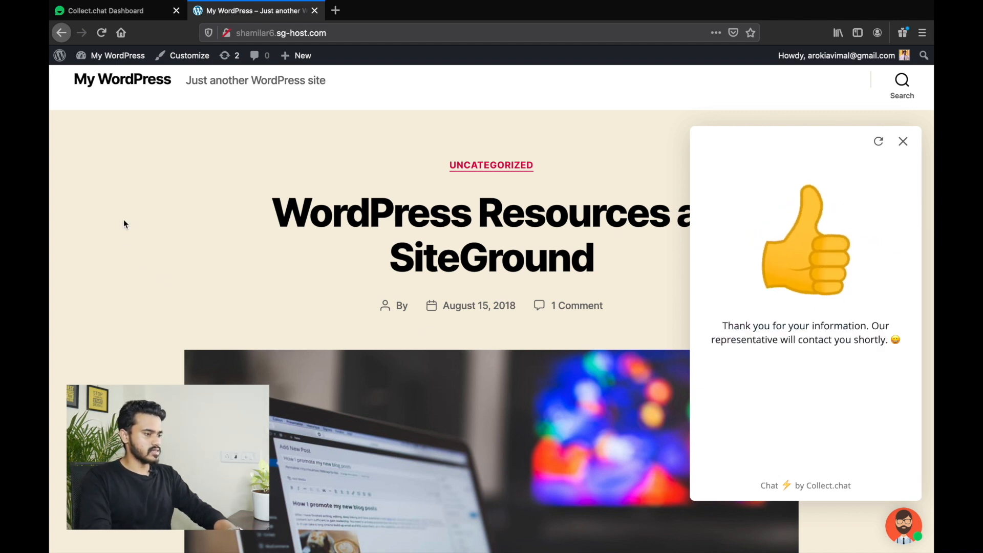
Switch to the Collect.chat dashboard and view the responses collected by the chatbot.
click(107, 12)
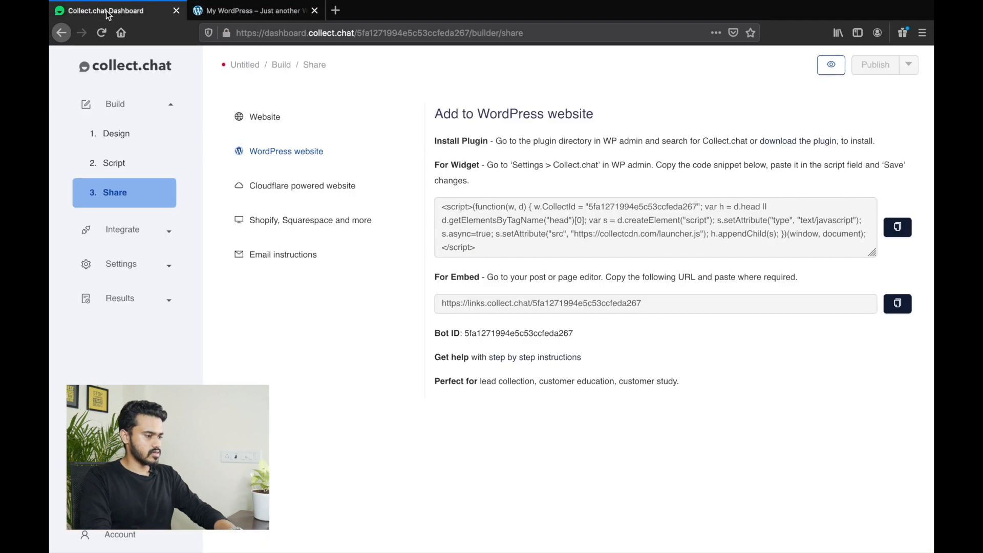
click(131, 299)
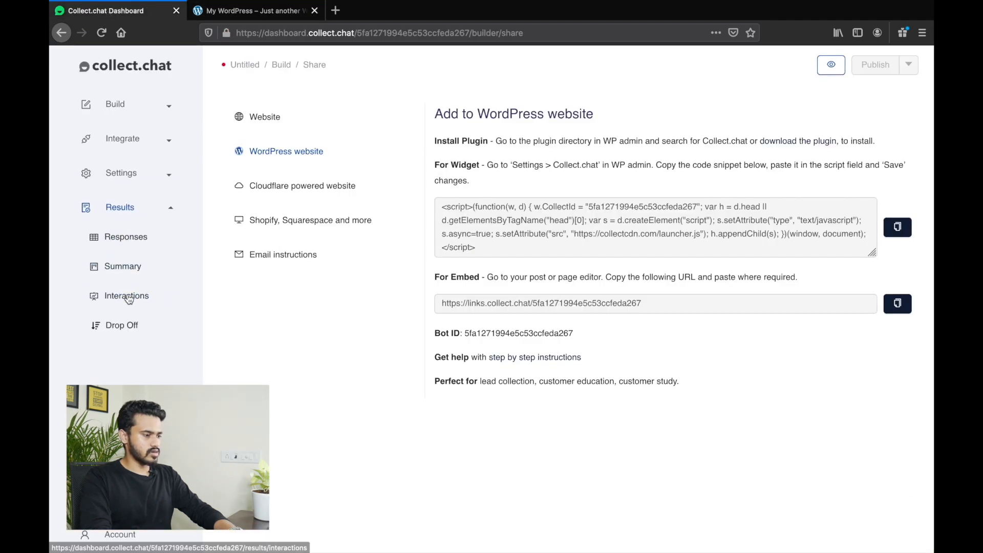
click(125, 244)
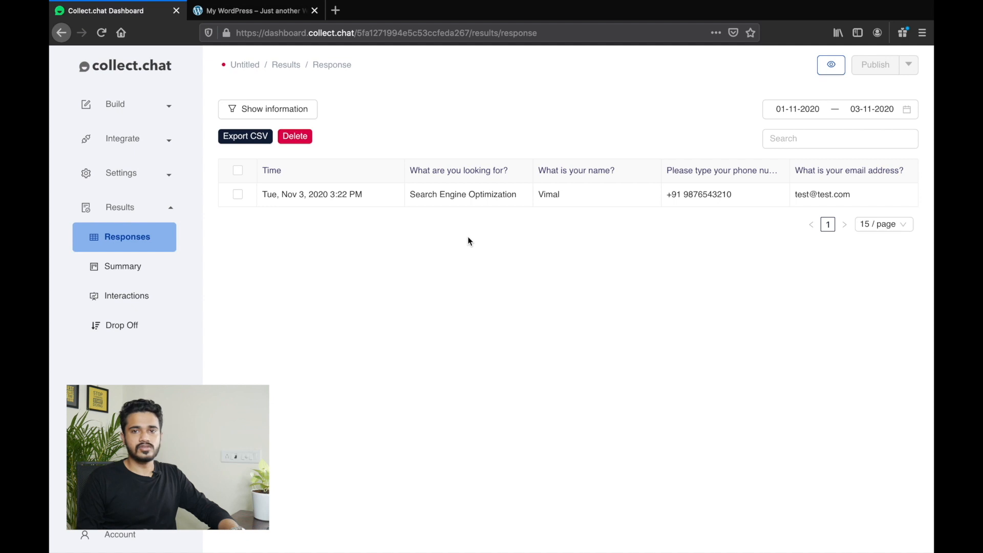
Set the widget behaviour to open when the user reaches 40% of the page and after 7 seconds, and publish the changes.
click(164, 176)
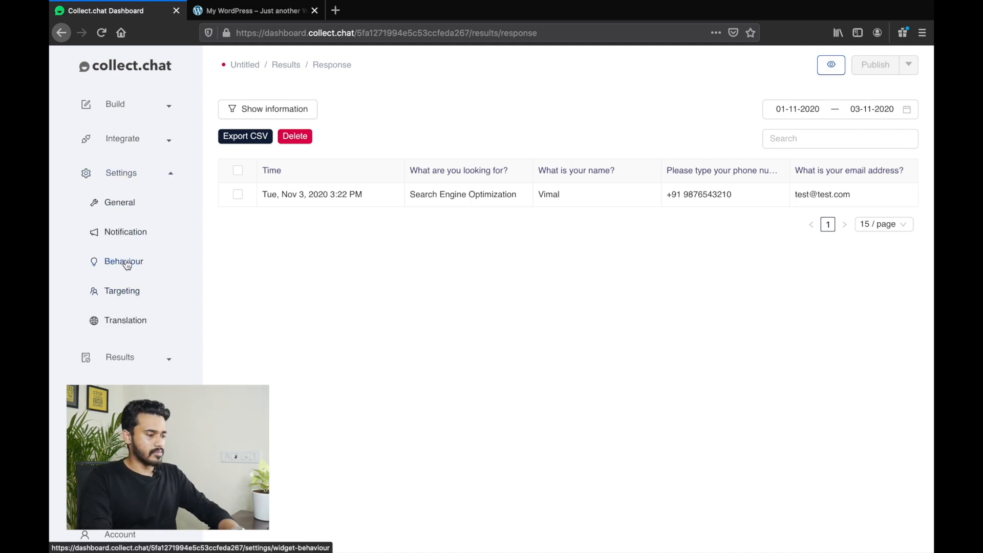
click(132, 262)
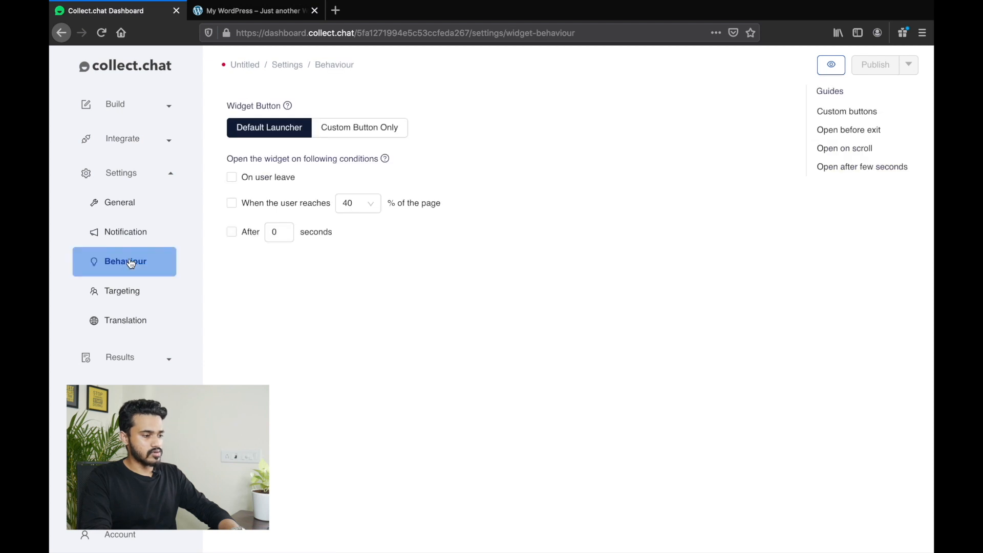
click(233, 203)
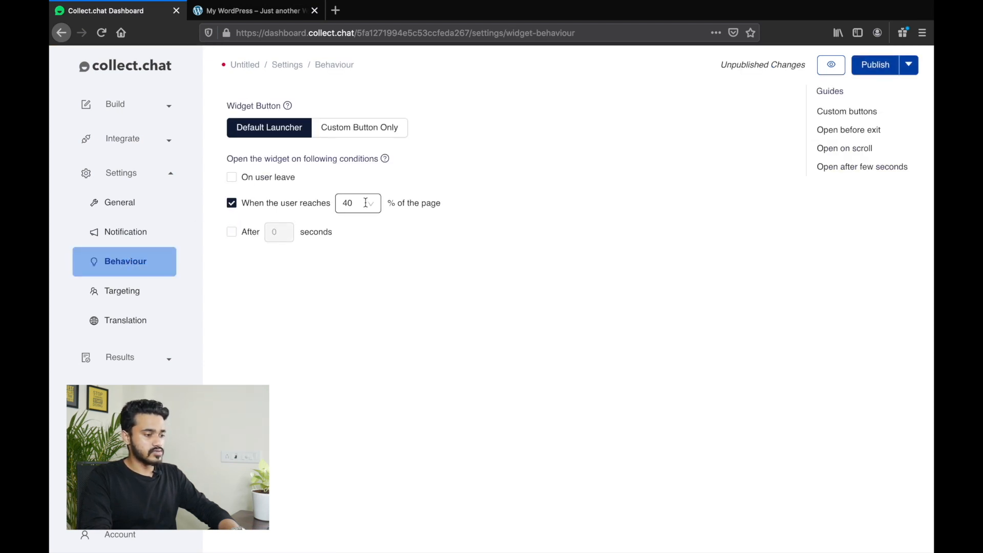
click(246, 234)
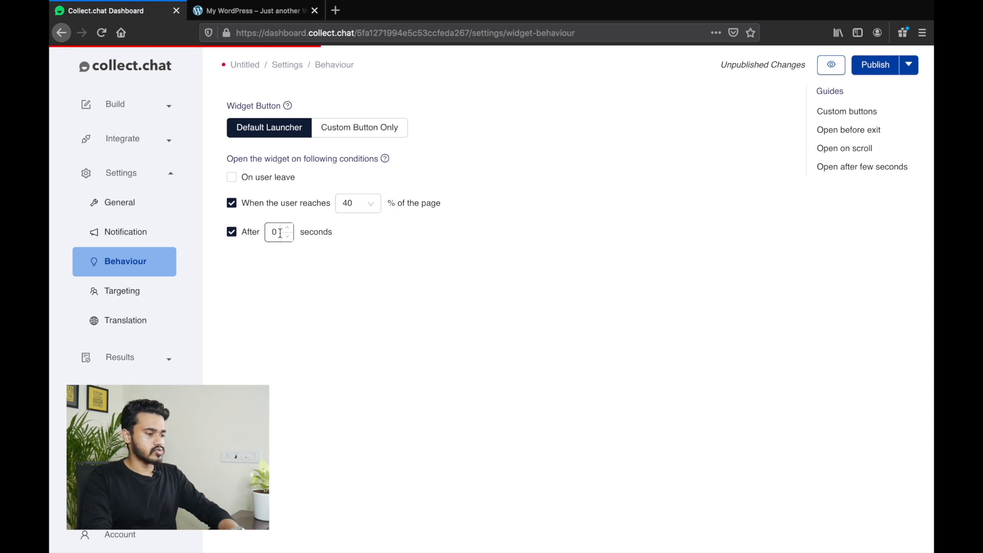
click(275, 233)
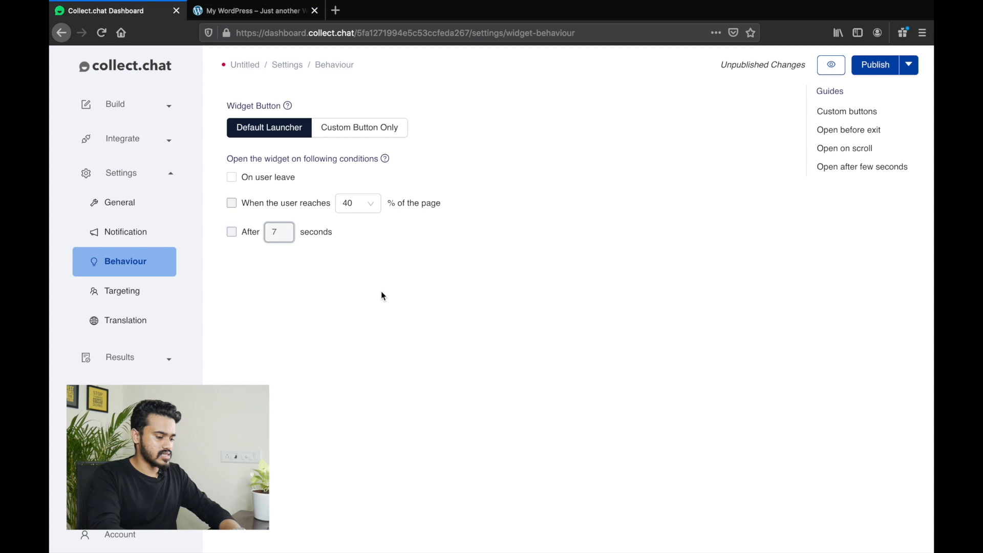
click(231, 204)
click(233, 233)
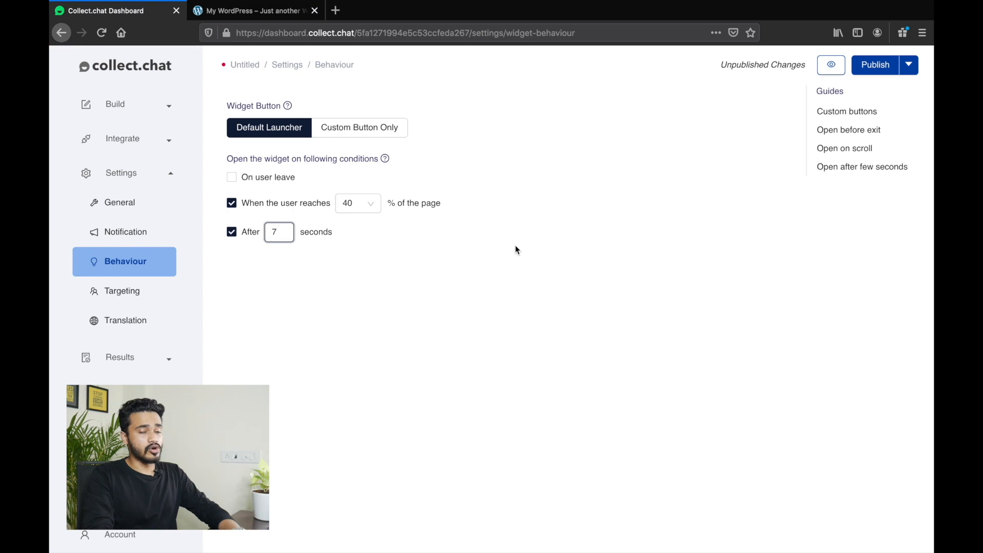
click(871, 67)
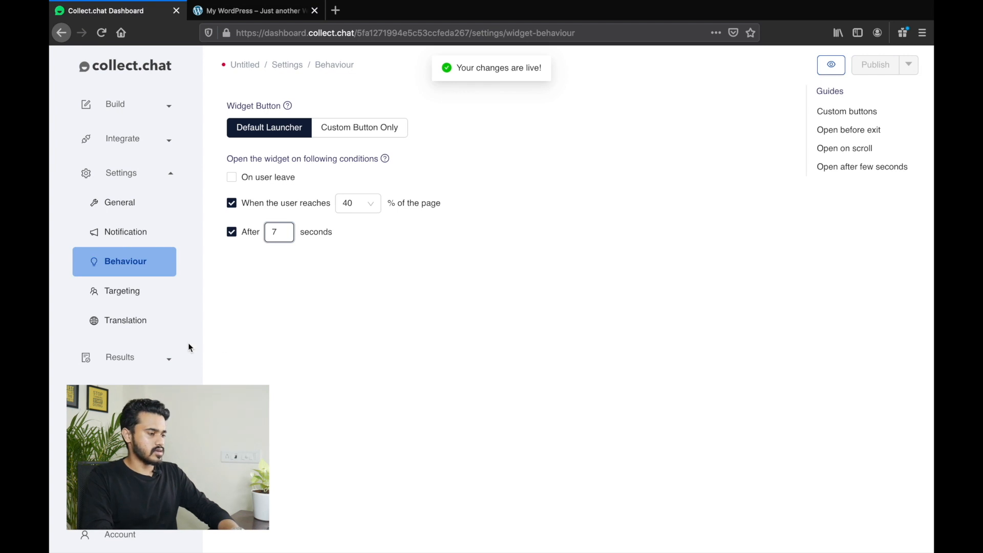
Look at the chatbot widget on the live WordPress site and return to the Collect.chat dashboard.
right_click(410, 257)
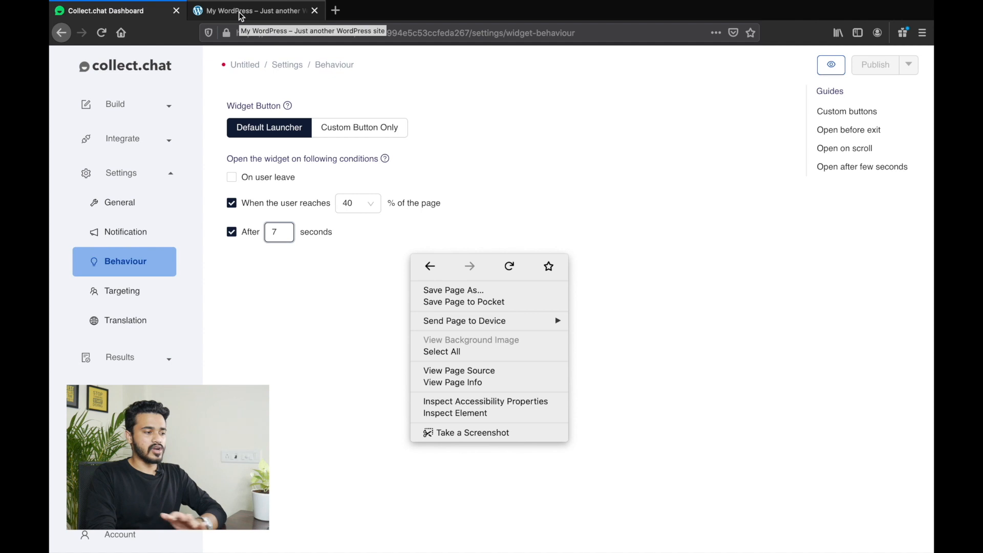
click(242, 17)
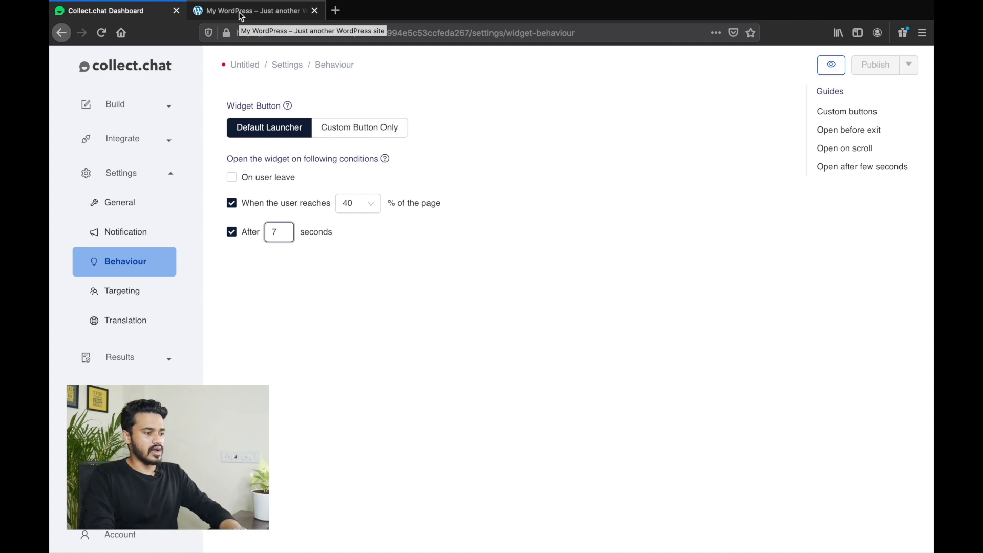
click(239, 15)
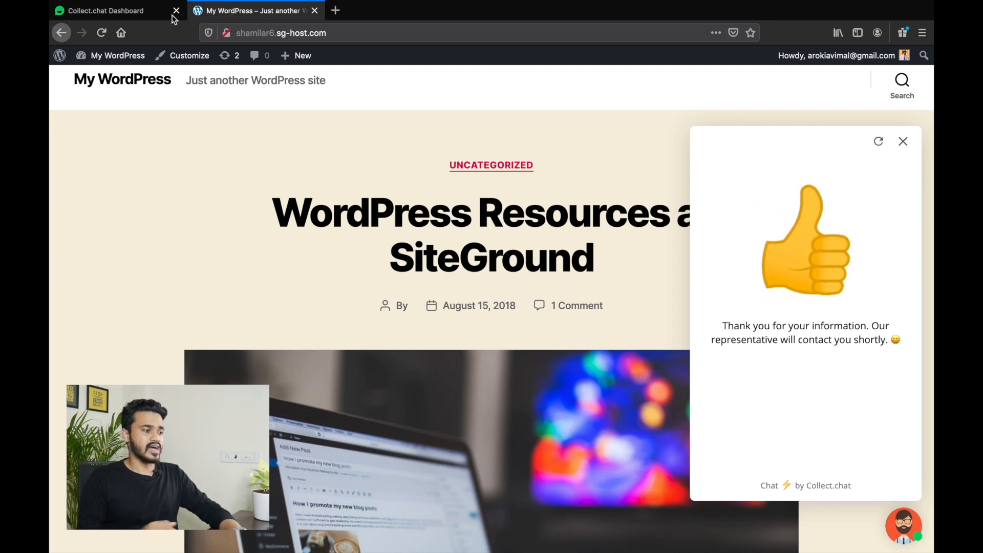
click(133, 11)
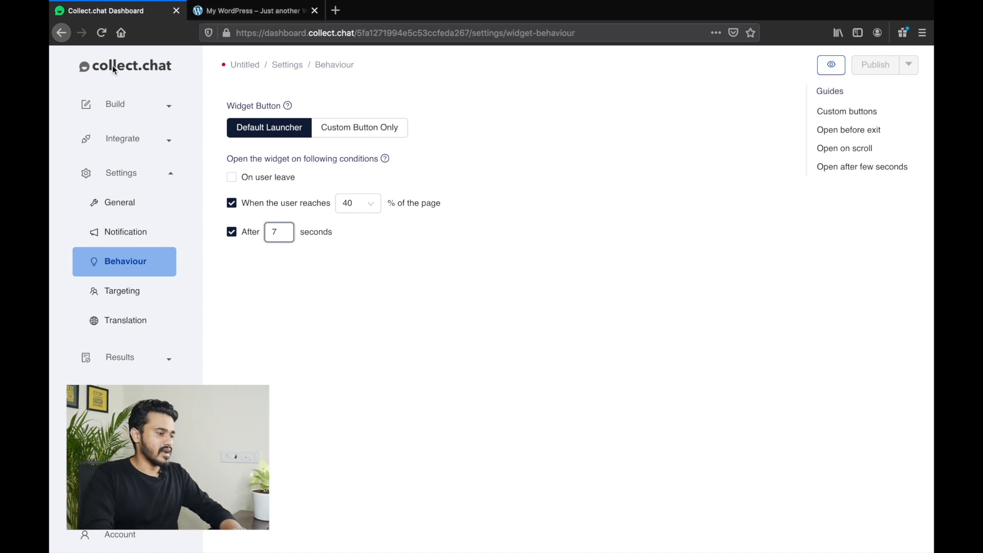
Open collect.chat in a new browser tab and go to its pricing page.
click(340, 14)
text(collect.chat/)
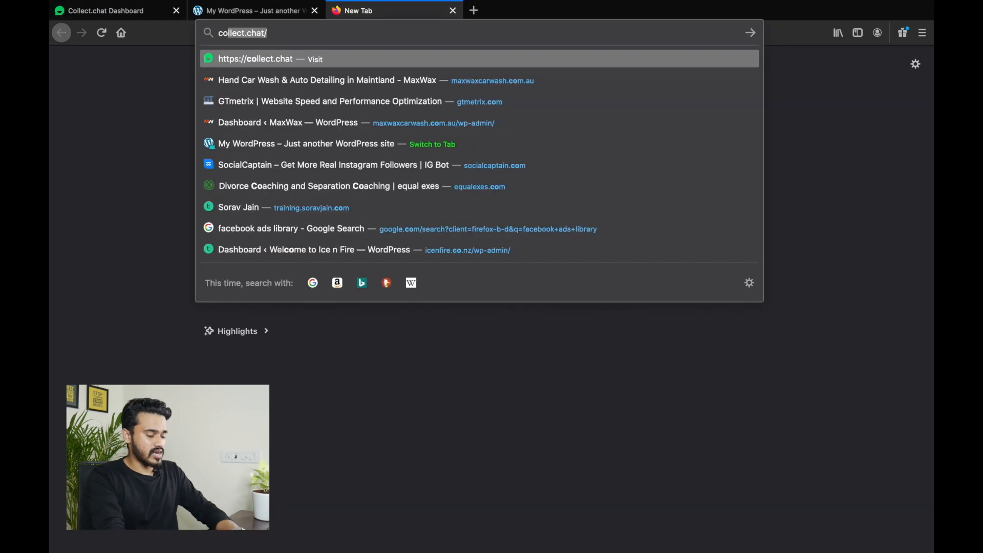
key(Return)
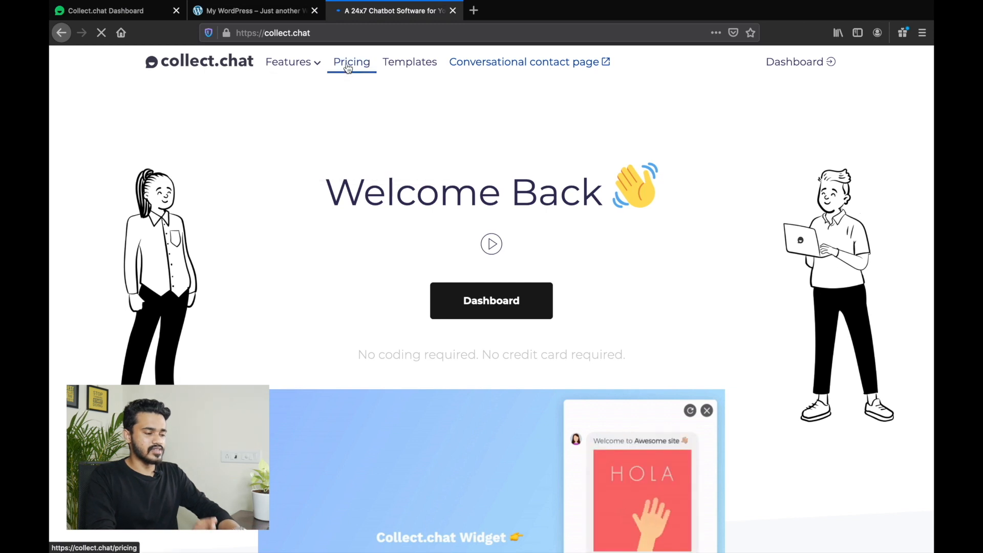
click(349, 64)
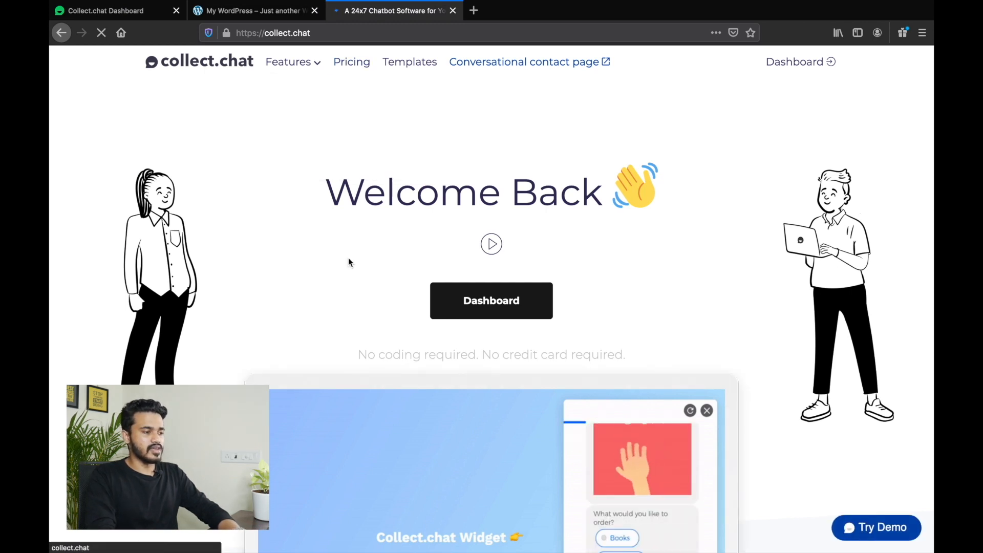
Compare the pricing plans under yearly and monthly billing, leaving the monthly prices shown.
scroll(340, 326, down, 3)
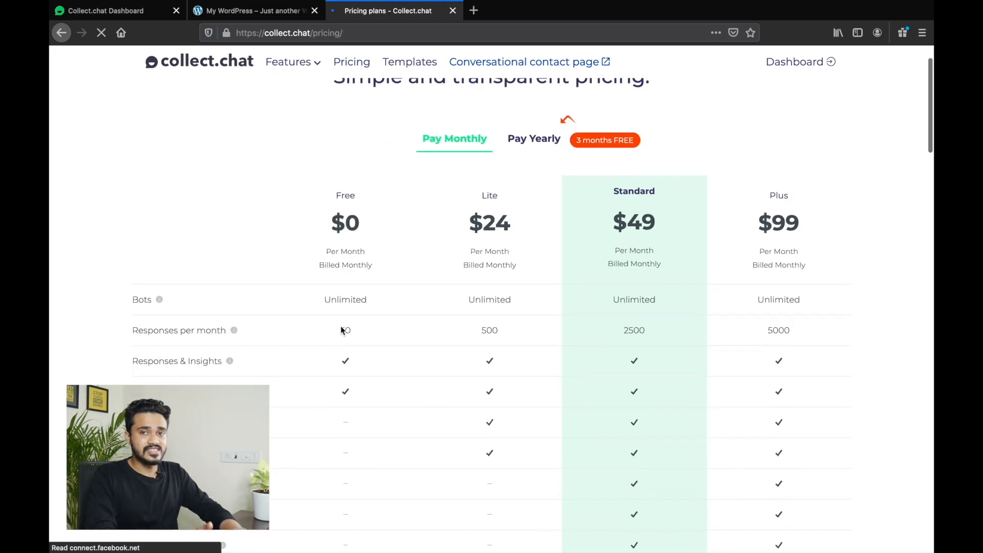
scroll(349, 287, down, 1)
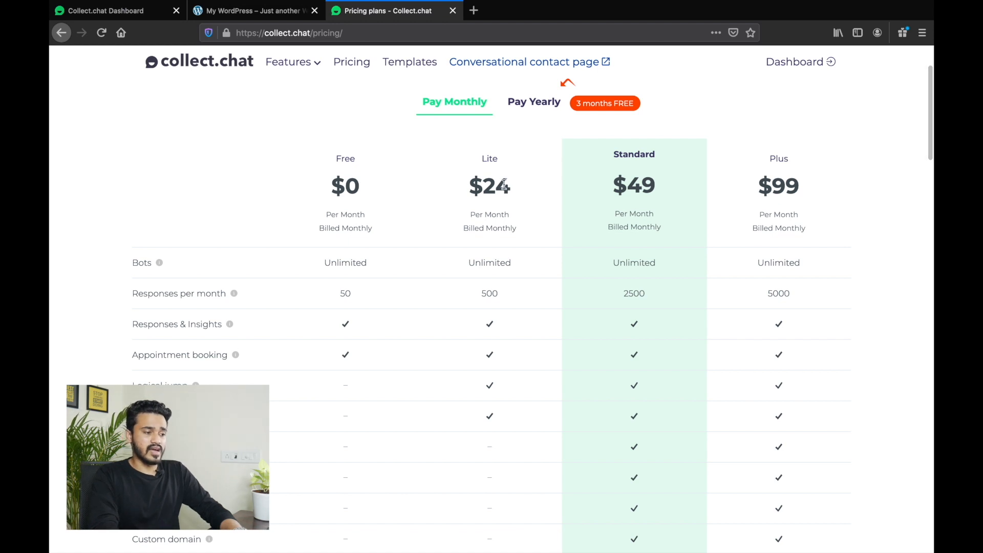
click(525, 109)
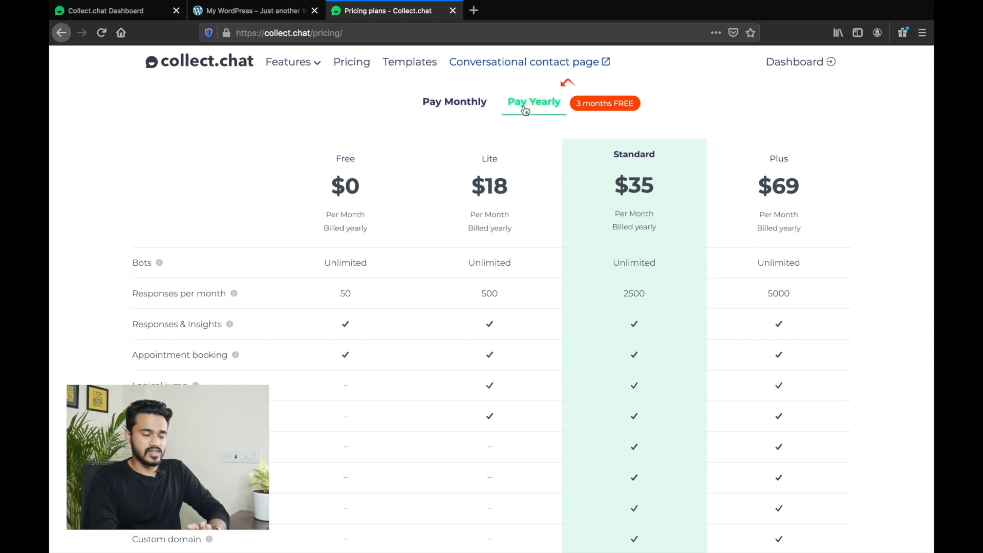
click(456, 108)
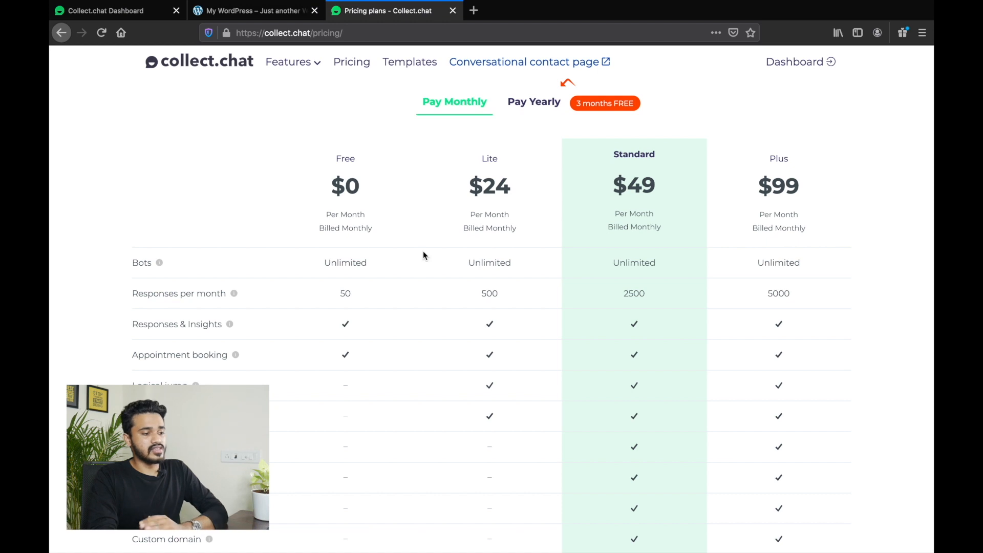